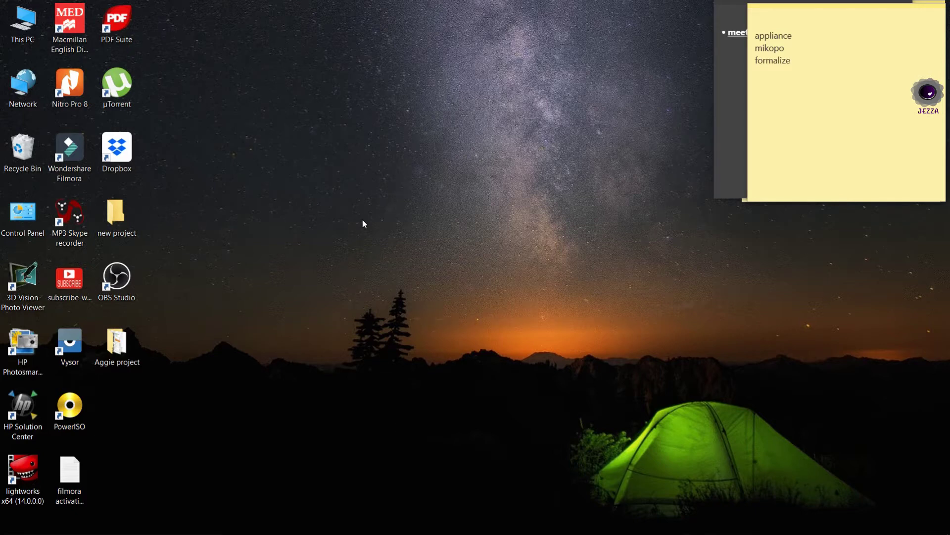
# - Open Chrome, search Google for "free download wondershare filmora" and open the official Wondershare Filmora result
pyautogui.click(414, 525)
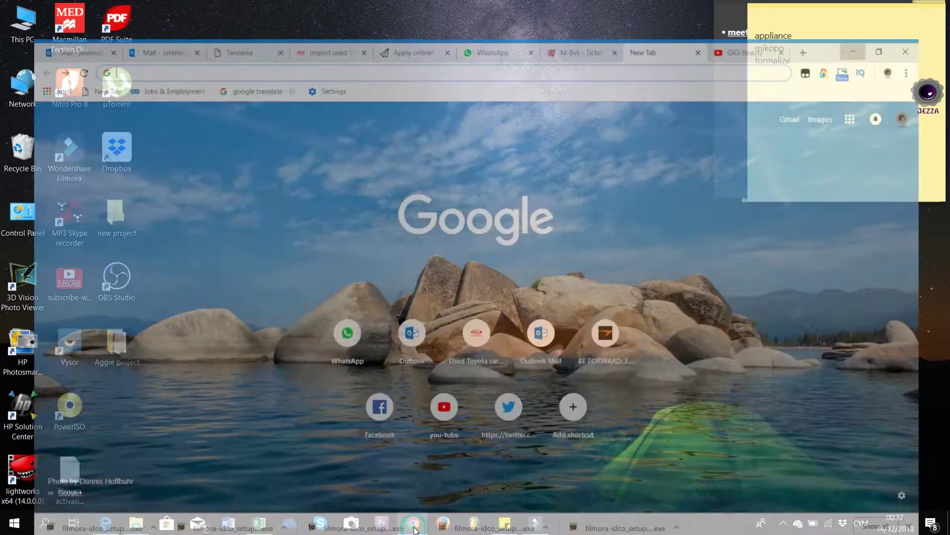
pyautogui.click(434, 247)
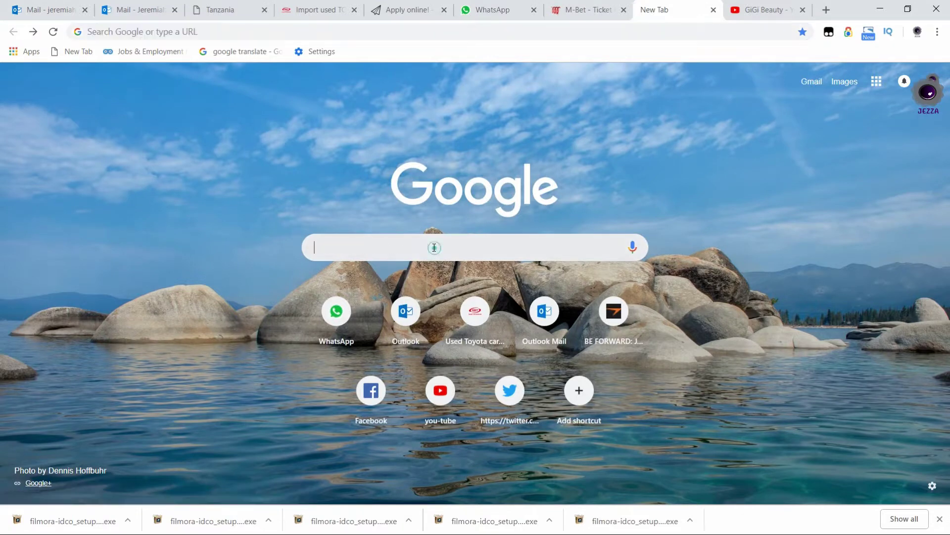
pyautogui.write('free')
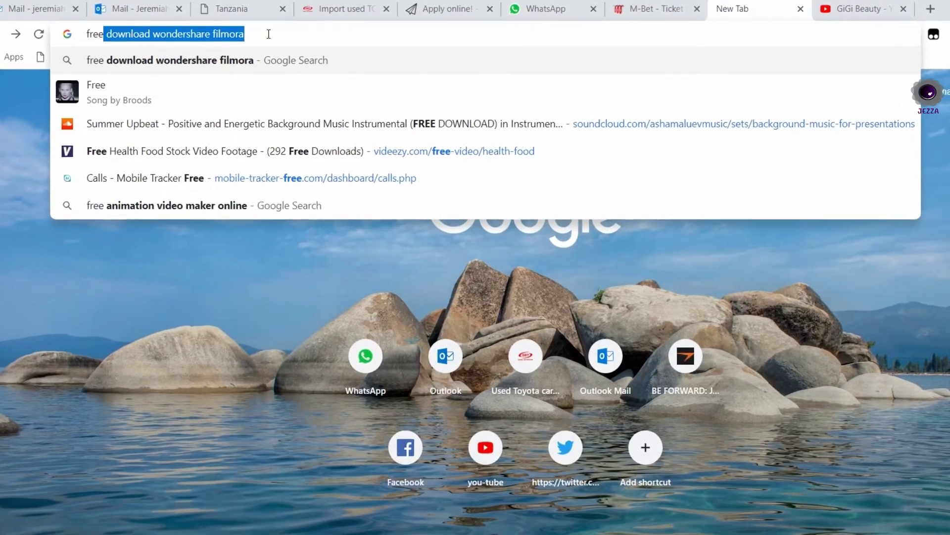
pyautogui.click(258, 34)
pyautogui.press('Return')
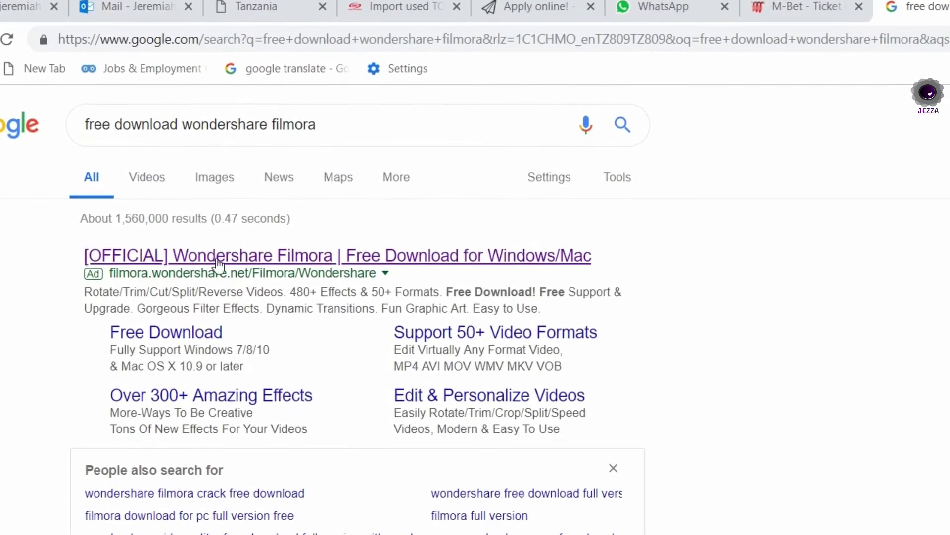
pyautogui.click(370, 291)
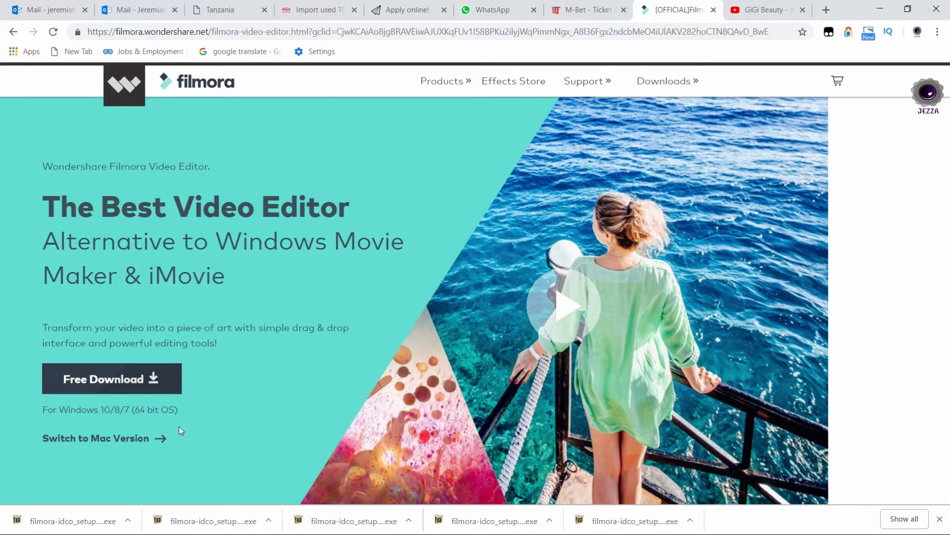
# - Check the computer's Windows edition, memory and system type in the This PC properties, and close them
pyautogui.click(880, 9)
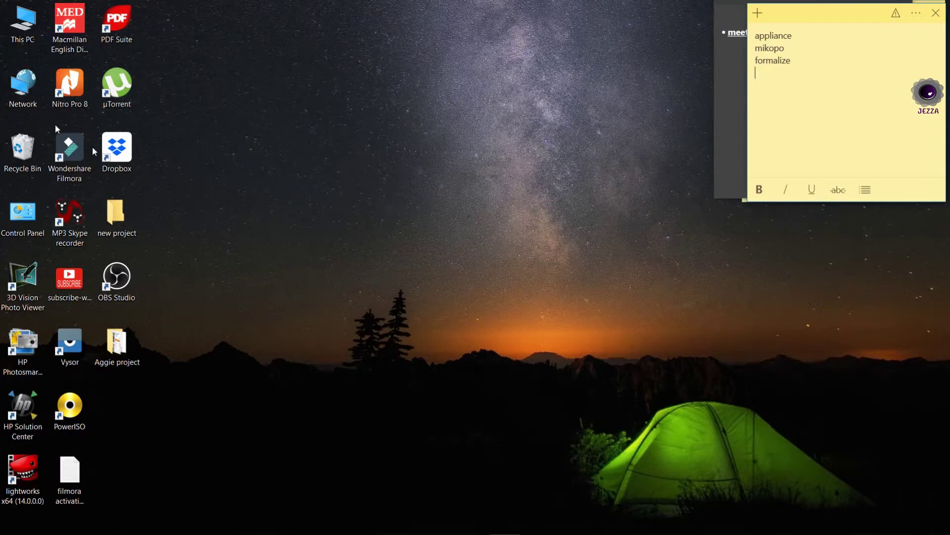
pyautogui.rightClick(19, 20)
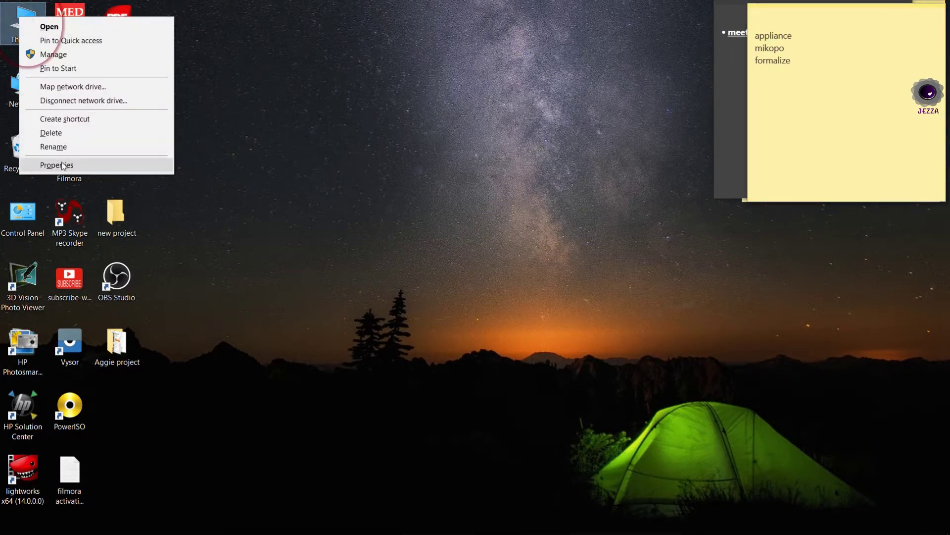
pyautogui.click(62, 165)
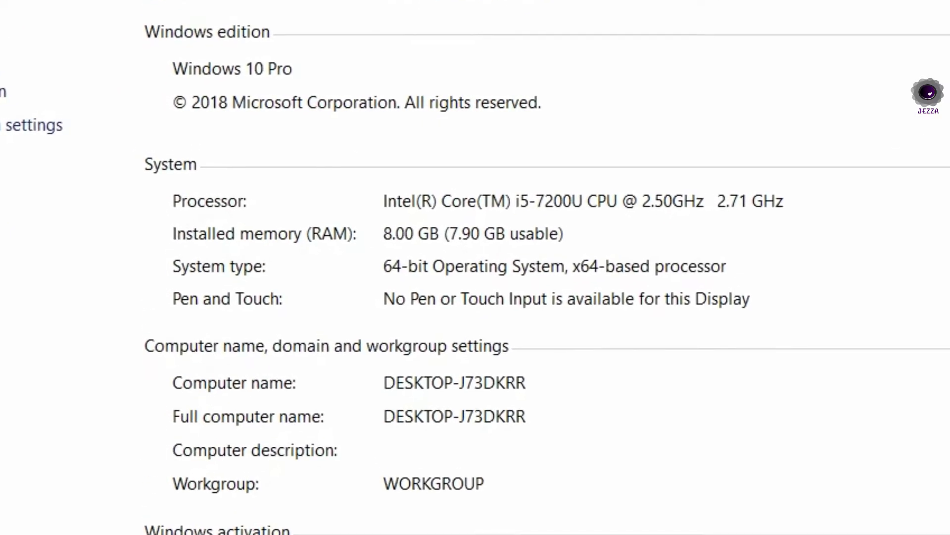
pyautogui.click(934, 6)
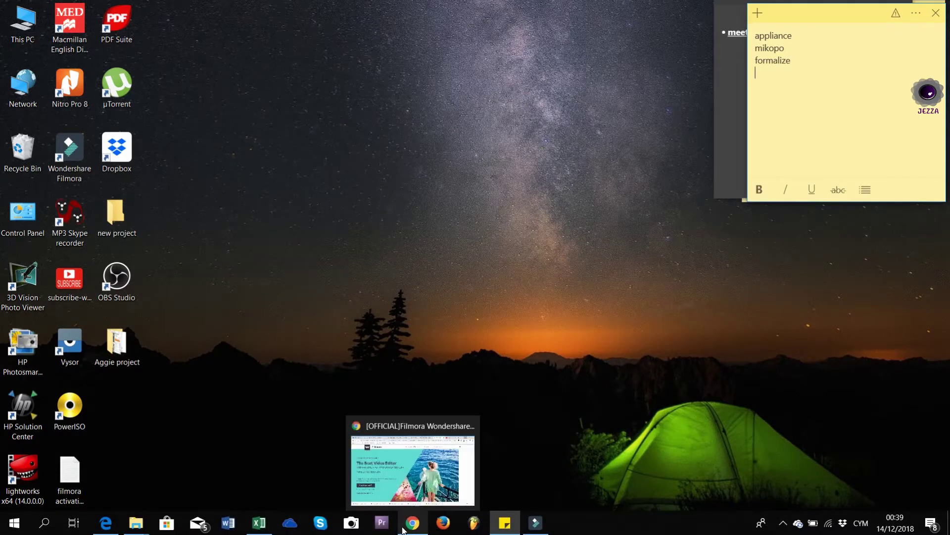
# - Return to Chrome, start the free Windows download of Filmora and go back to the product page
pyautogui.click(406, 529)
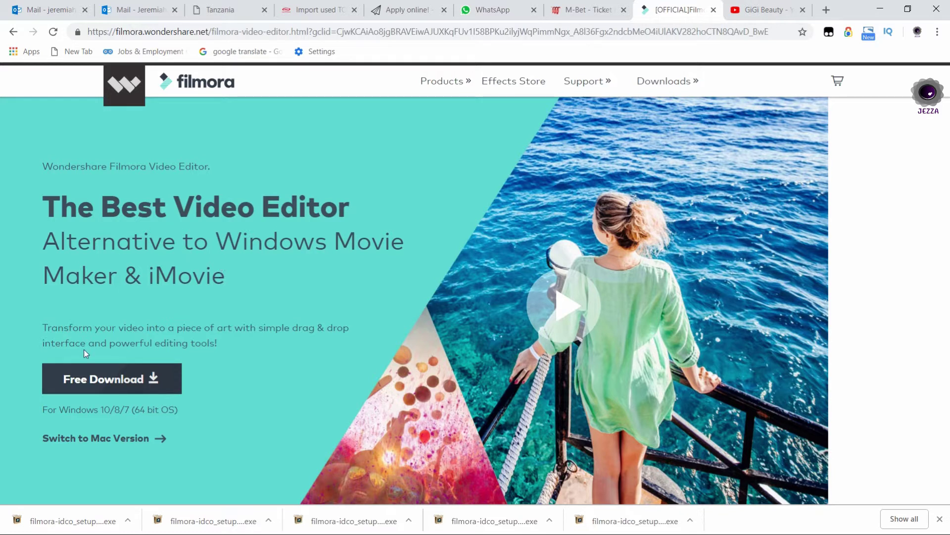
pyautogui.click(126, 385)
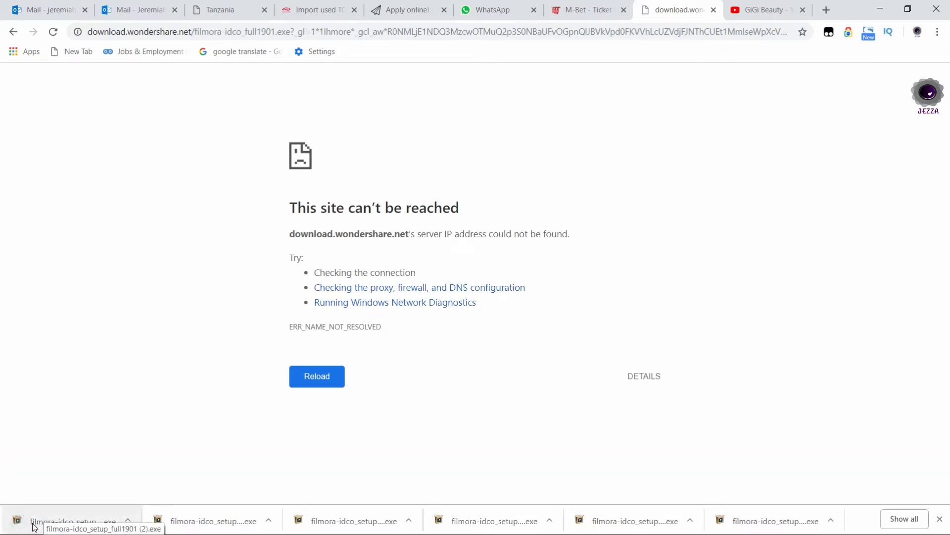
pyautogui.click(10, 33)
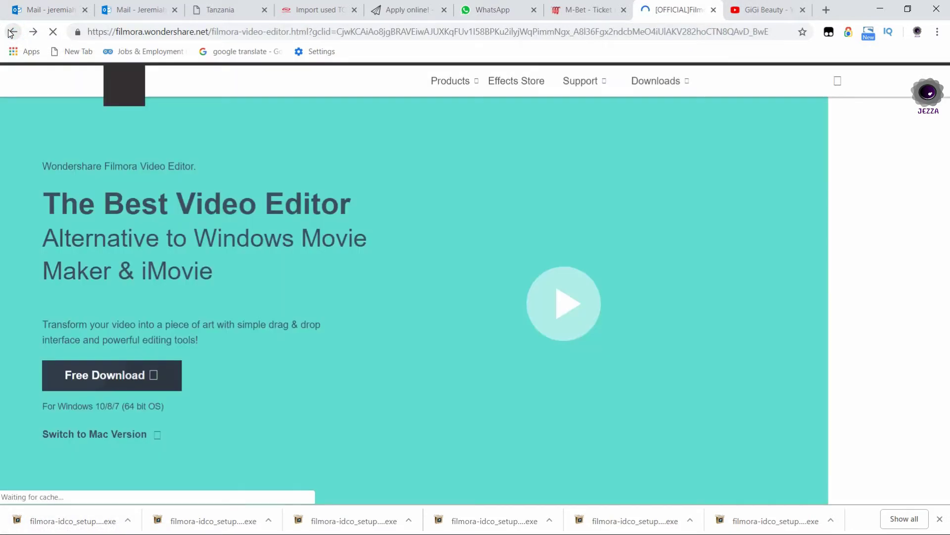
# - Search Google for "free download wondershare filmora 32 bit", view the Wondershare.net result and return to the search results
pyautogui.click(11, 32)
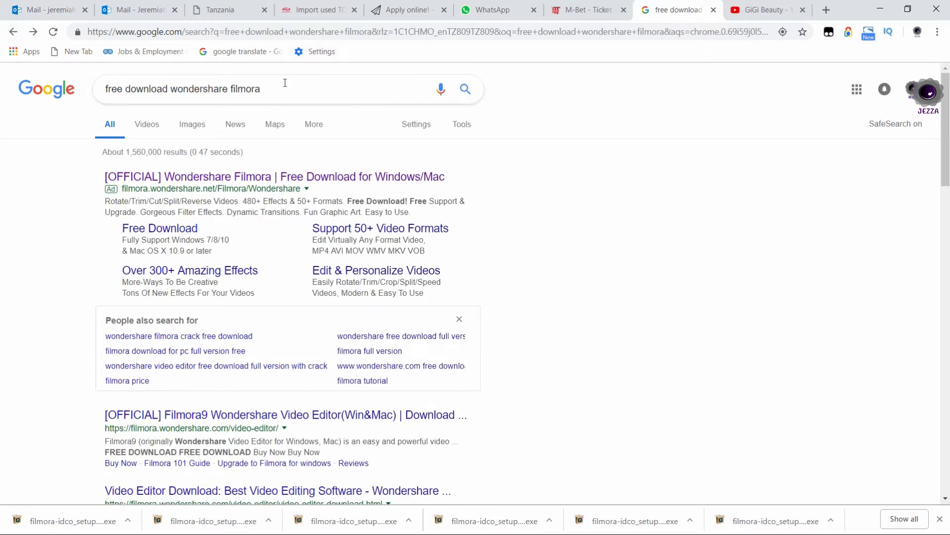
pyautogui.click(202, 92)
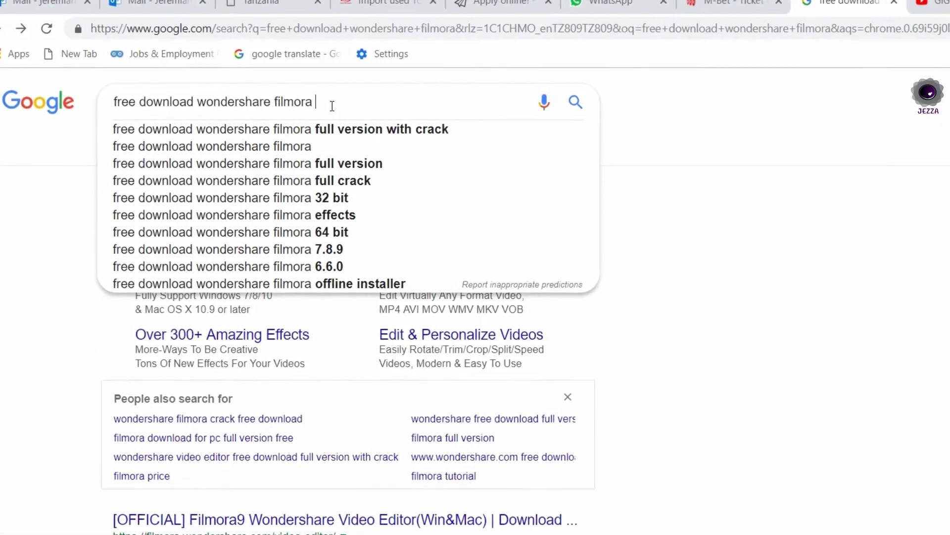
pyautogui.write('32')
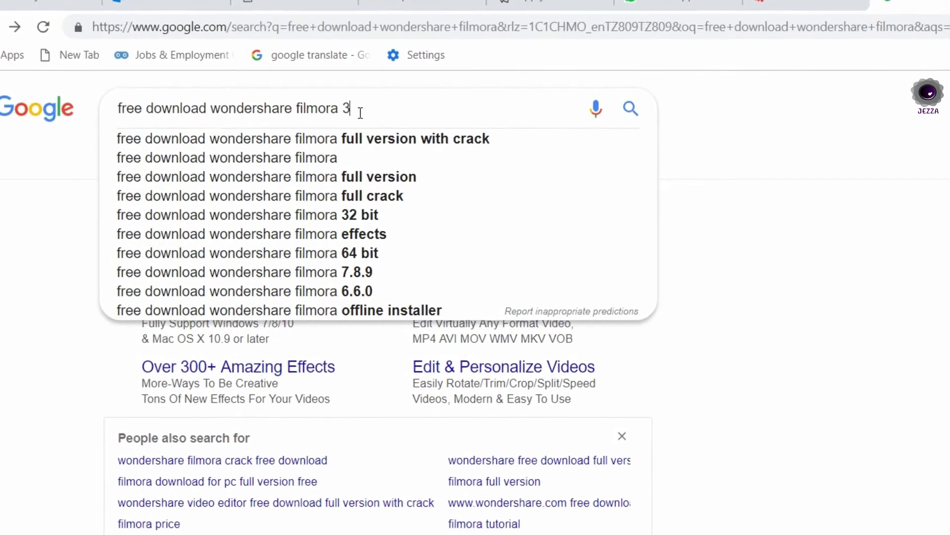
pyautogui.click(386, 147)
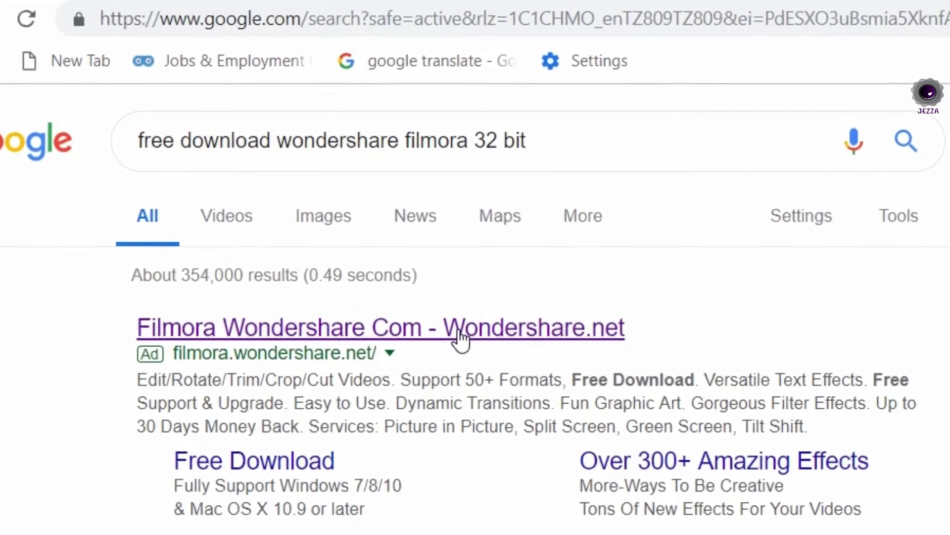
pyautogui.click(443, 317)
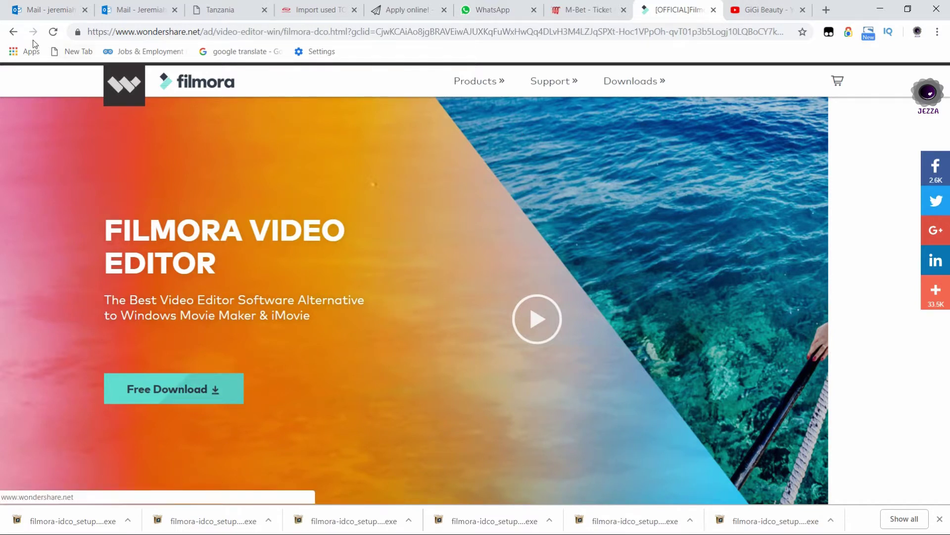
pyautogui.click(13, 35)
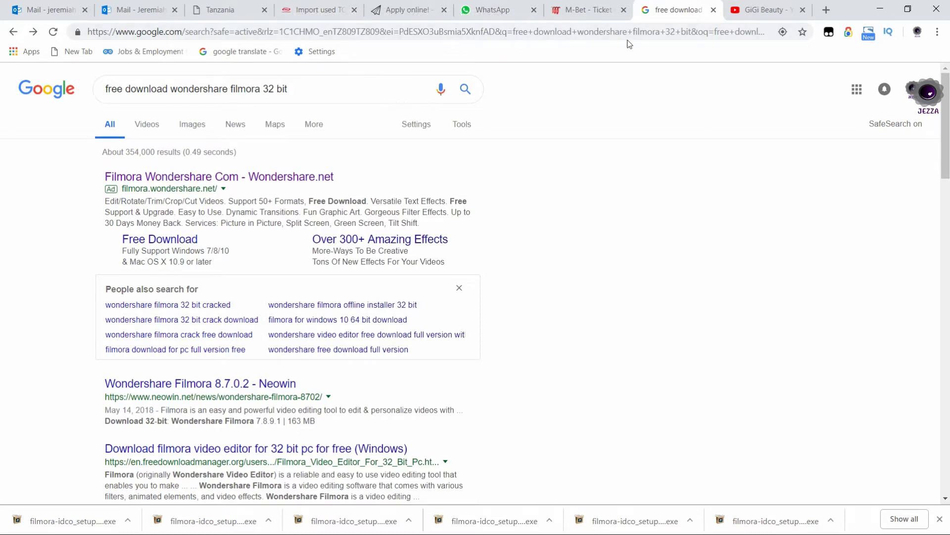
# - Launch Wondershare Filmora from the desktop, open its main editing workspace and minimise the window
pyautogui.click(882, 9)
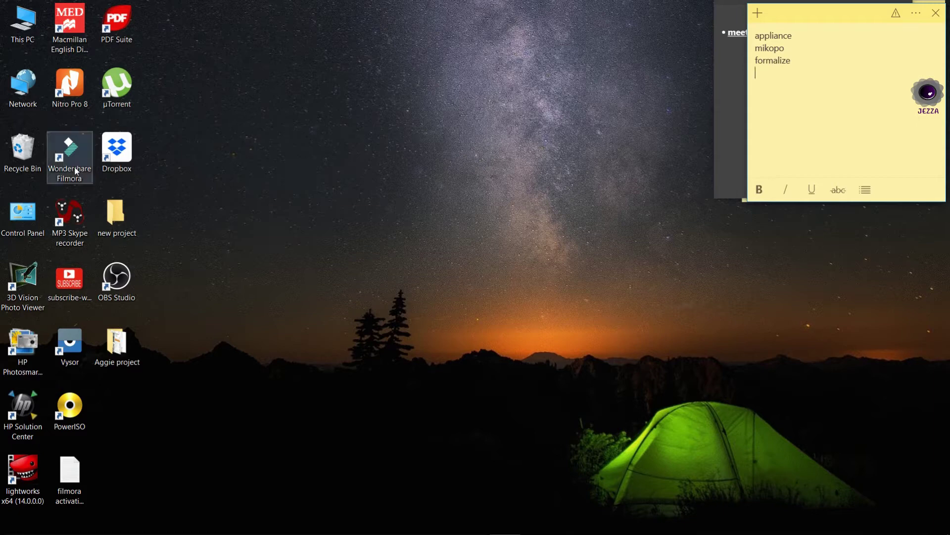
pyautogui.doubleClick(75, 151)
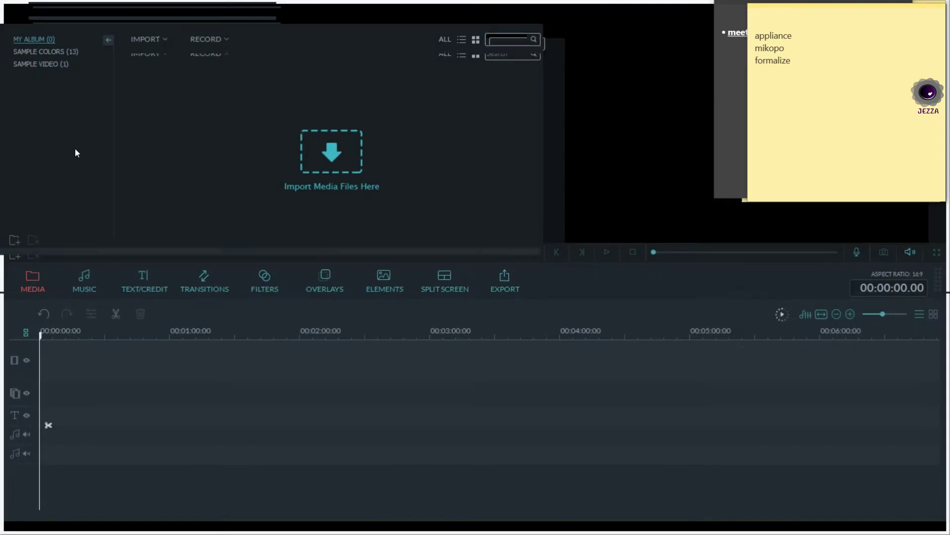
pyautogui.click(588, 358)
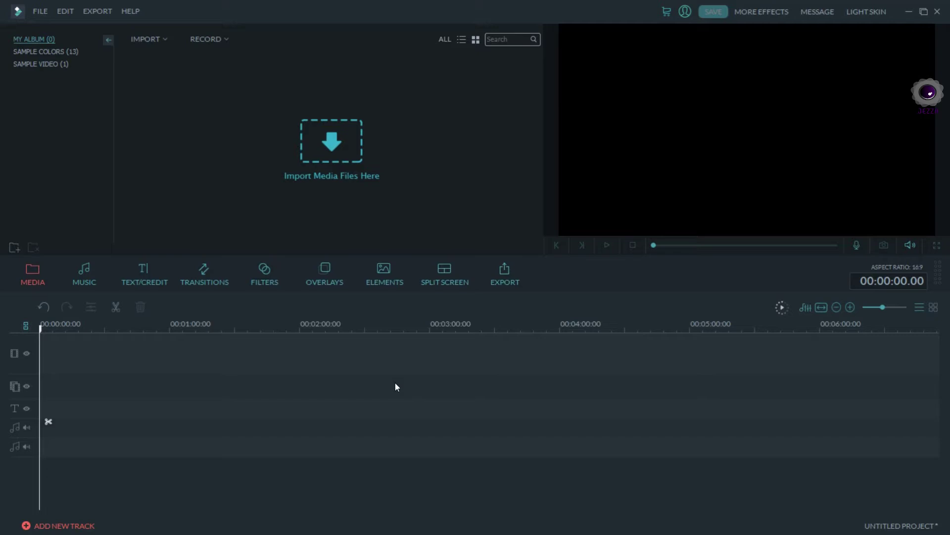
pyautogui.click(908, 12)
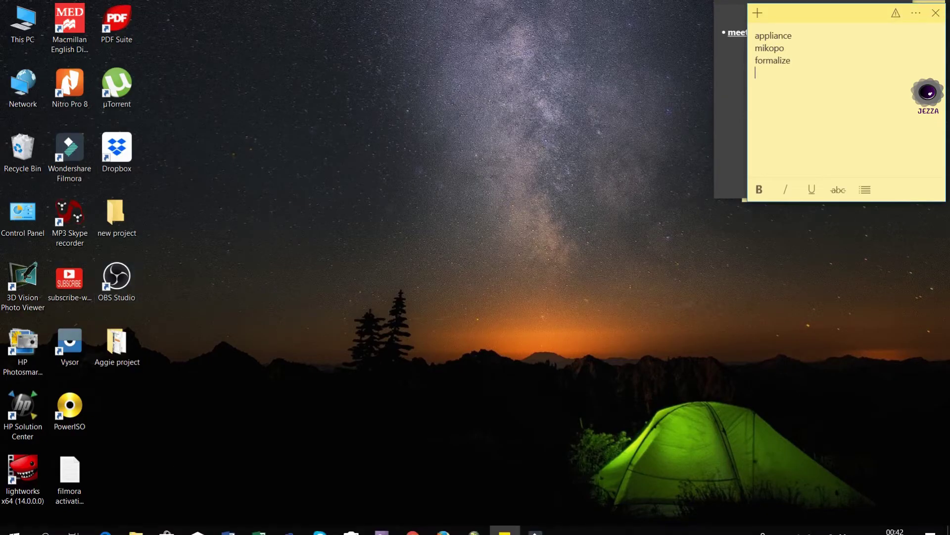
# - Switch back to Chrome and return to the new tab page to start a fresh search
pyautogui.click(409, 527)
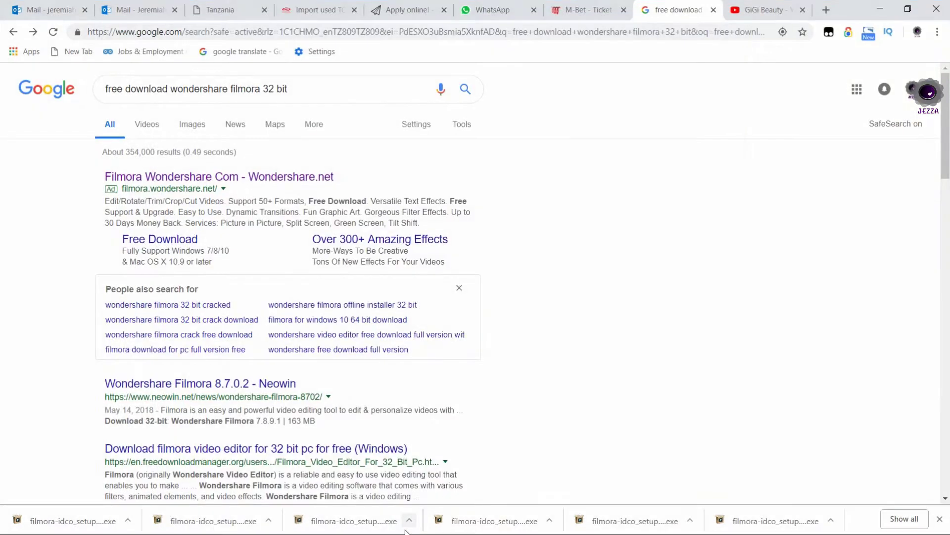
pyautogui.click(13, 37)
pyautogui.click(12, 35)
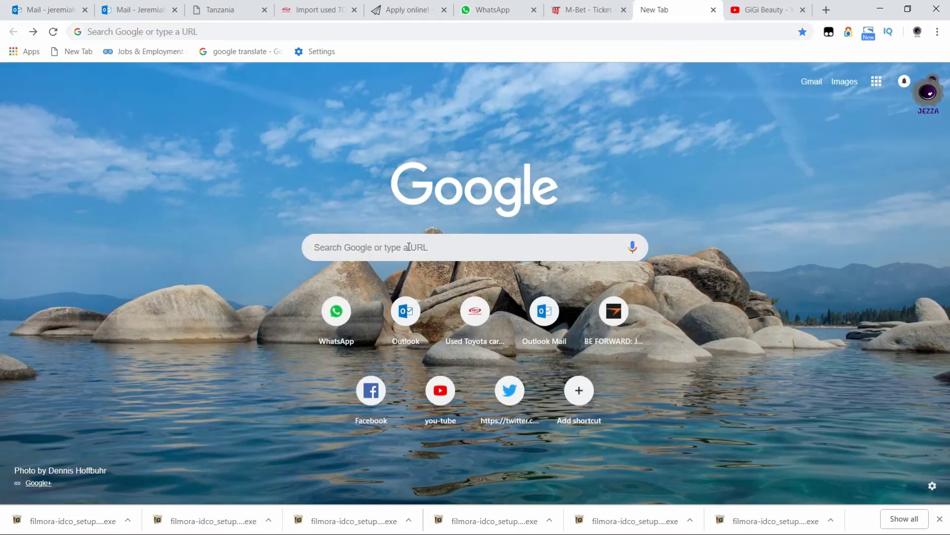
pyautogui.click(409, 246)
pyautogui.write('free')
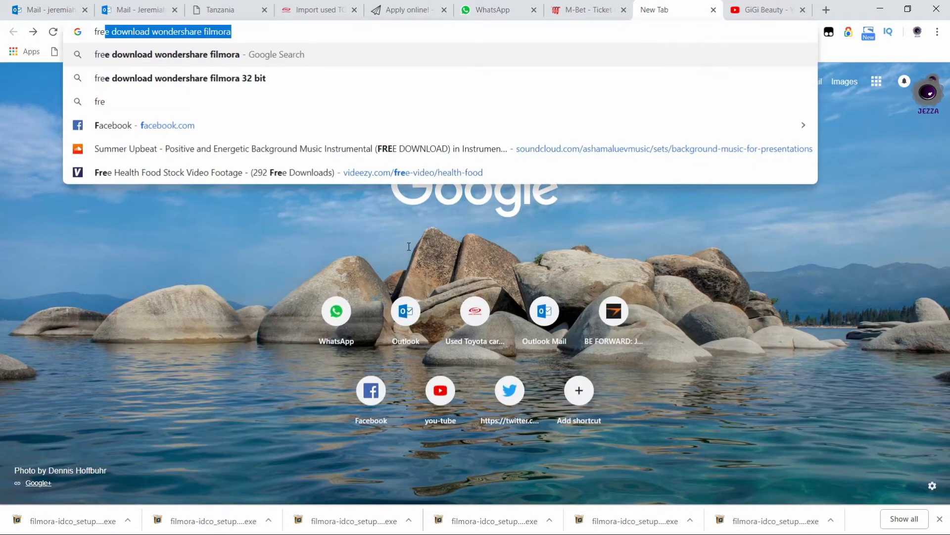
pyautogui.press('BackSpace')
pyautogui.press('BackSpace')
pyautogui.press('BackSpace')
pyautogui.press('BackSpace')
pyautogui.press('BackSpace')
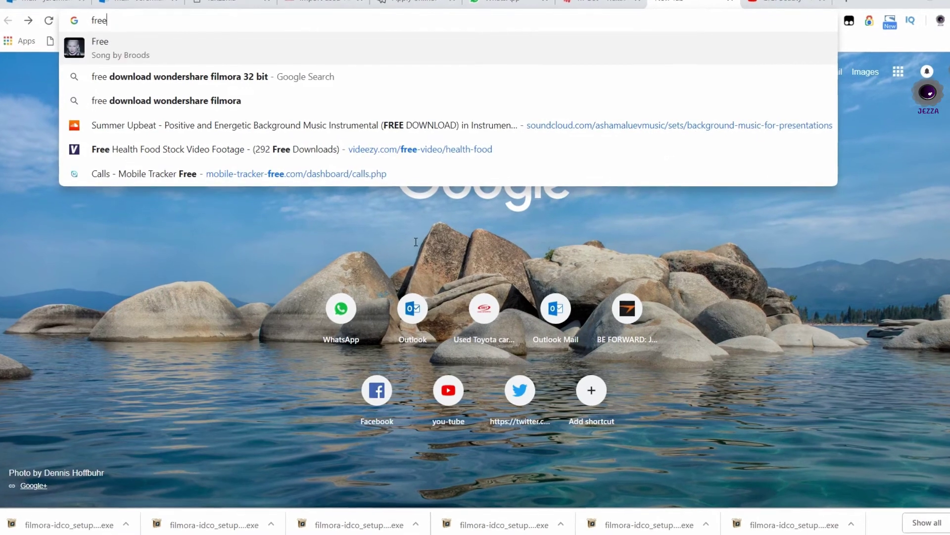
# - Search for "filmora activation key" and open the GSM WORLD page on Wondershare video editor serial keys and emails
pyautogui.write('fil')
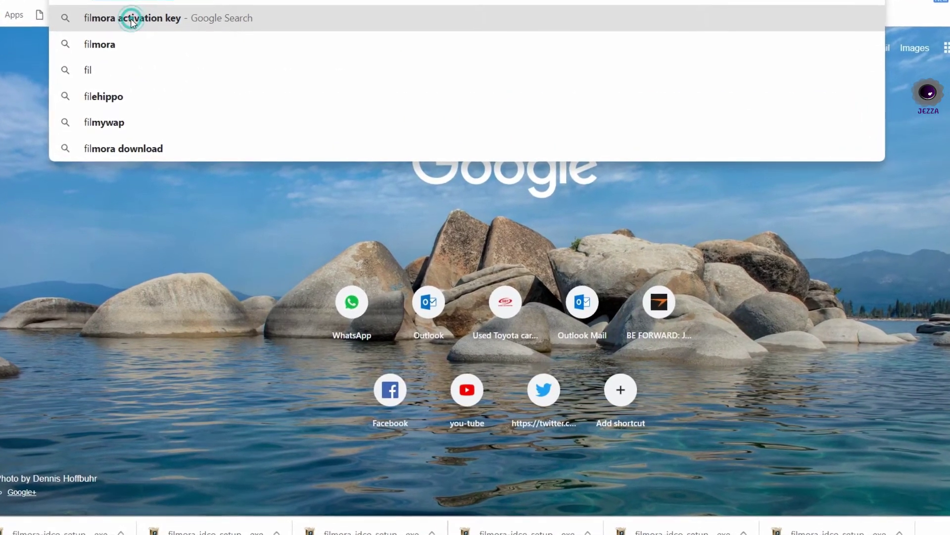
pyautogui.click(133, 23)
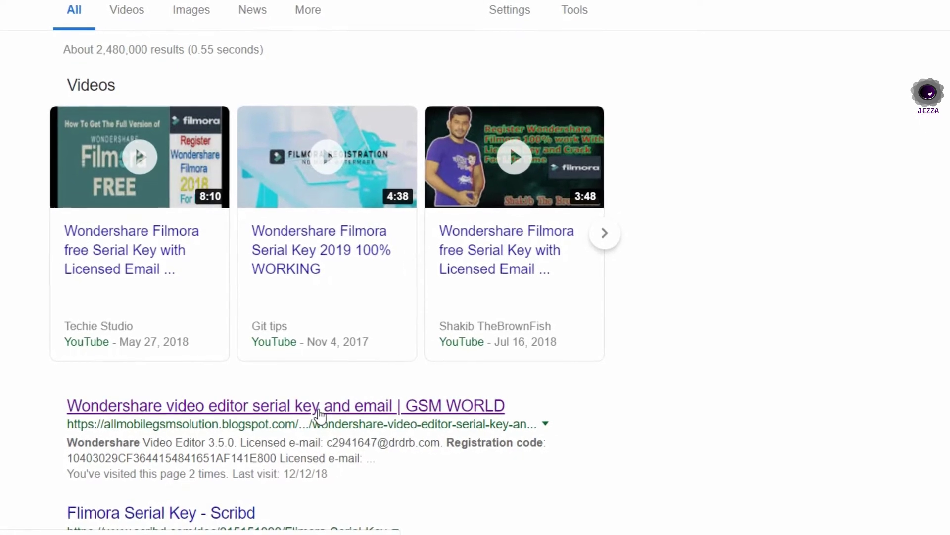
pyautogui.click(319, 413)
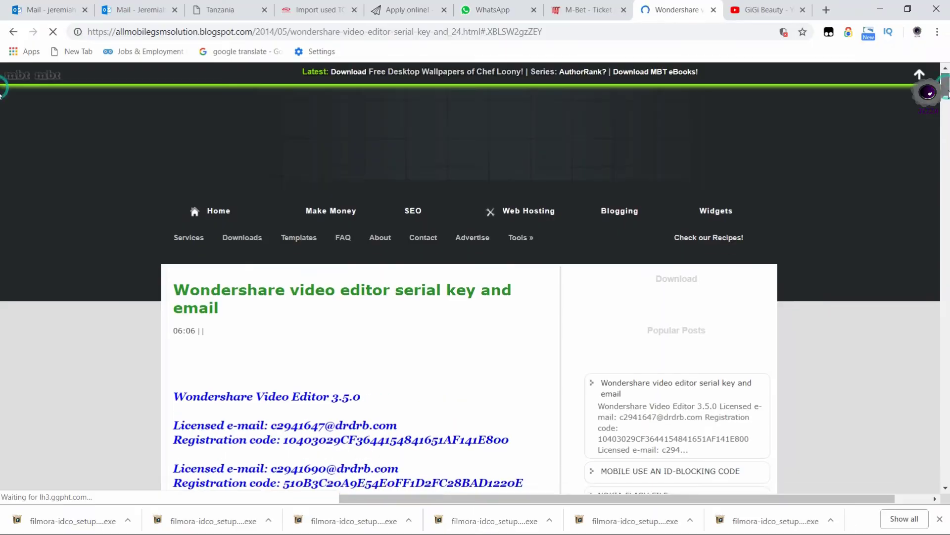
# - Copy the entire Wondershare Video Editor 3.5.0 list of licensed e-mails and registration codes from the page
pyautogui.scroll(-8, 296, 263)
pyautogui.scroll(5, 296, 263)
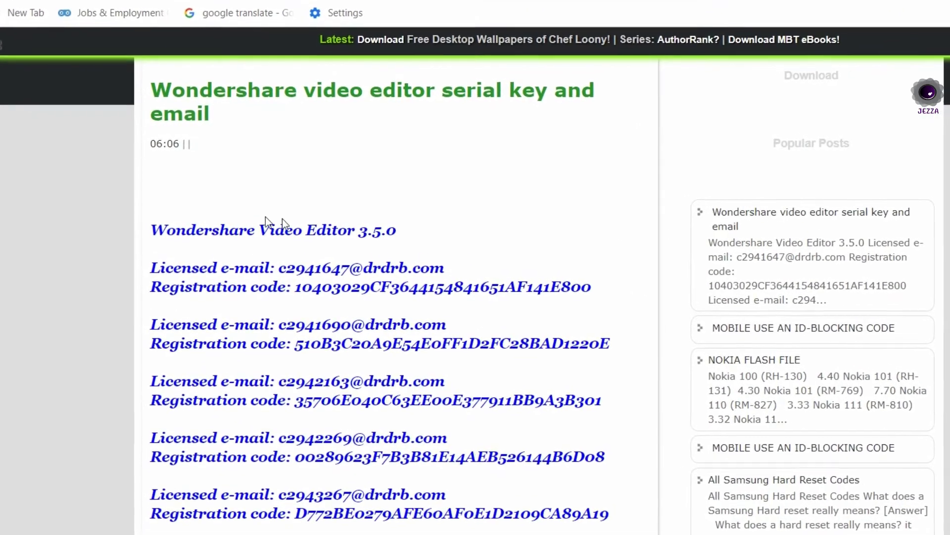
pyautogui.moveTo(149, 227); pyautogui.dragTo(337, 260)
pyautogui.click(447, 254)
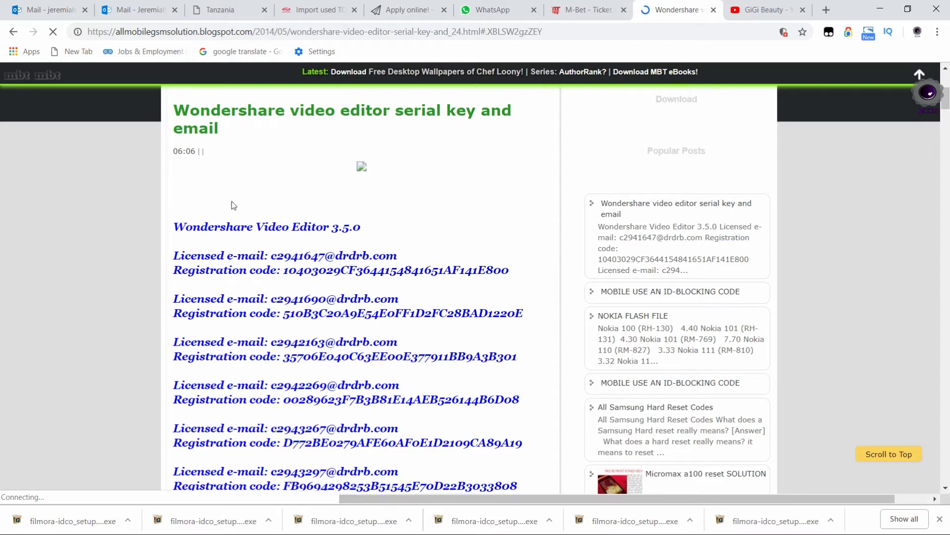
pyautogui.click(173, 218)
pyautogui.moveTo(173, 219); pyautogui.dragTo(528, 342)
pyautogui.rightClick(308, 201)
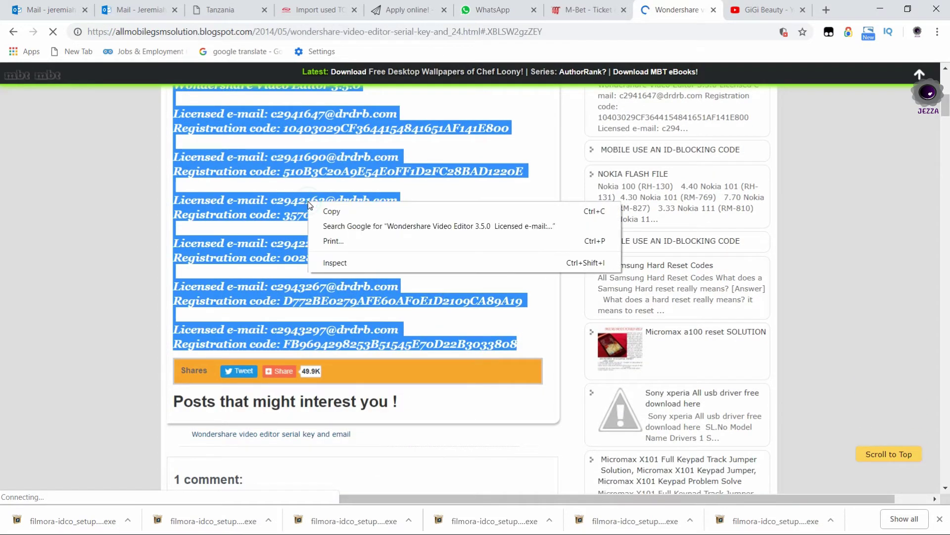
pyautogui.click(333, 211)
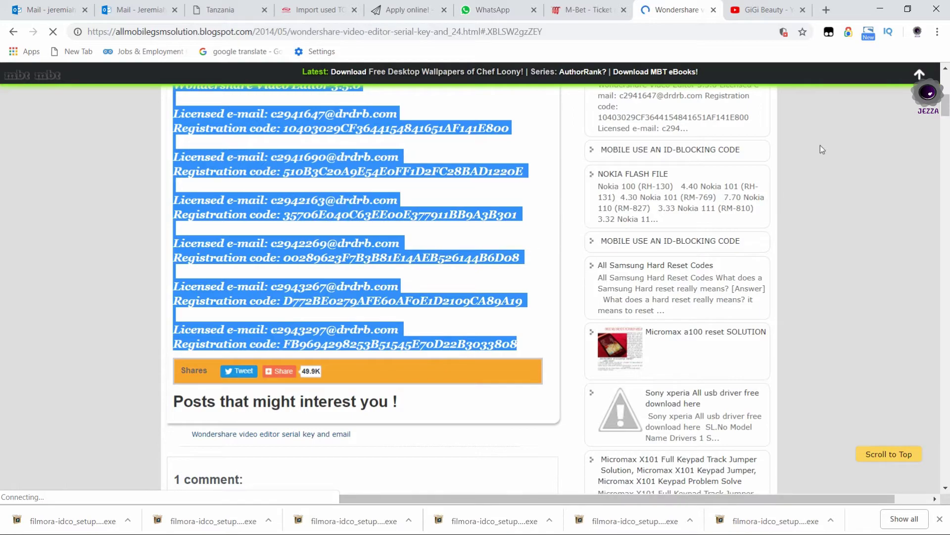
# - Minimise Chrome, open Notepad and paste the copied Wondershare licensed e-mails and registration codes into a new document
pyautogui.click(881, 9)
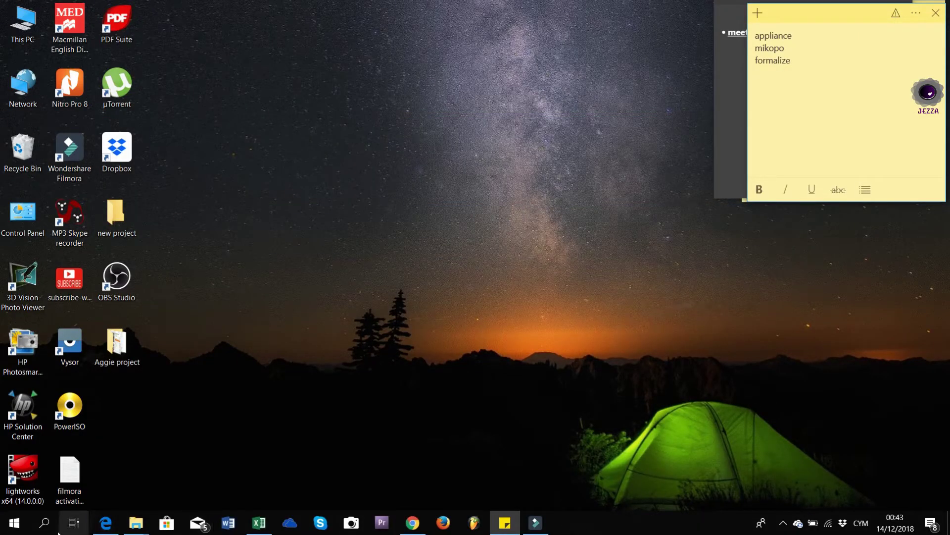
pyautogui.click(46, 522)
pyautogui.click(101, 498)
pyautogui.write('not')
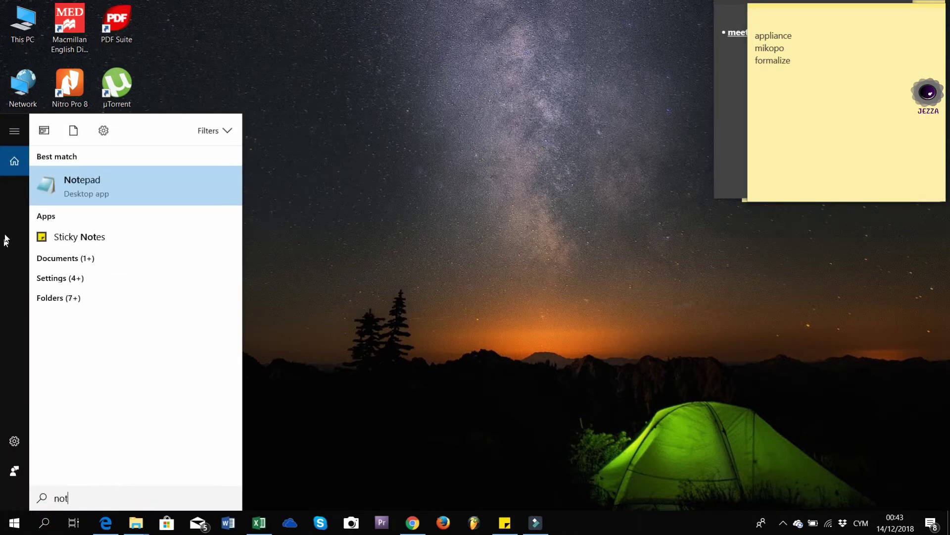
pyautogui.click(114, 183)
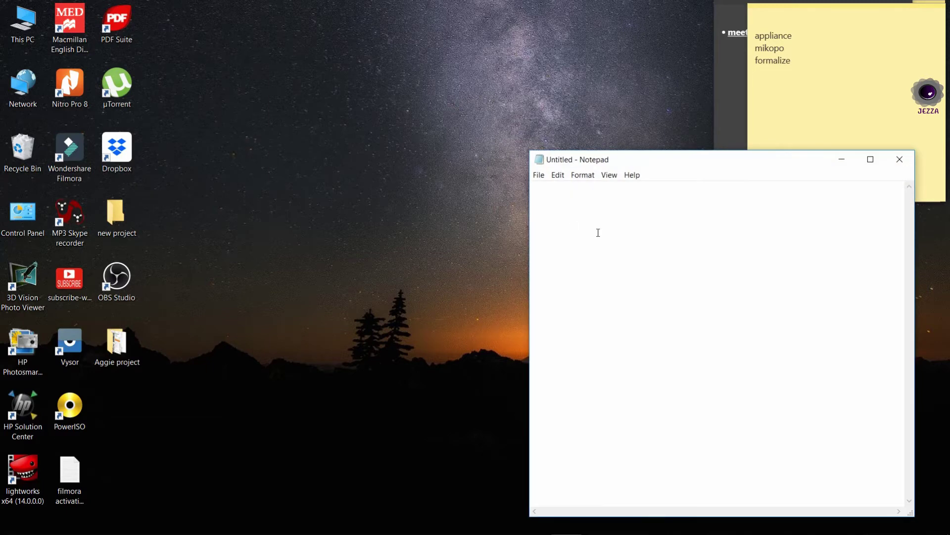
pyautogui.hotkey('ctrl', 'v')
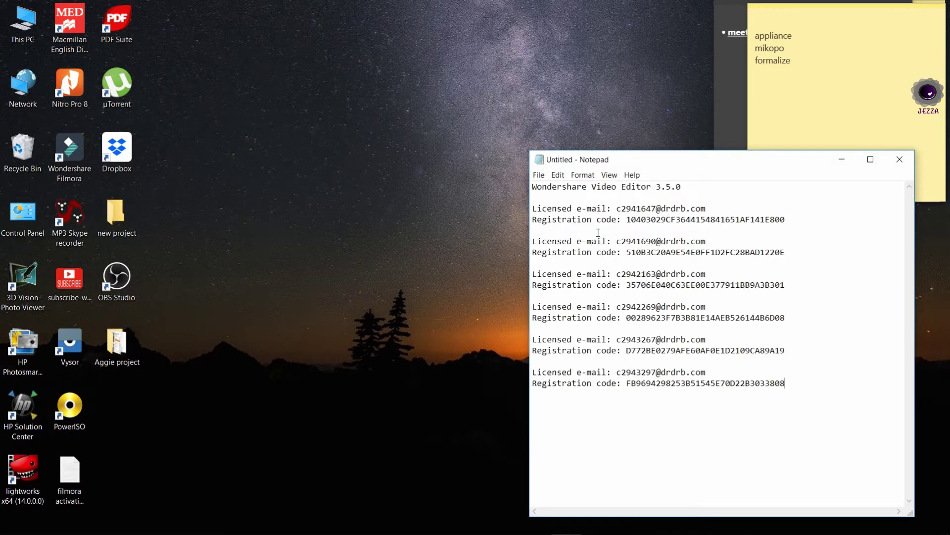
# - Delete the existing "filmora activation key.txt" file from the desktop
pyautogui.click(540, 175)
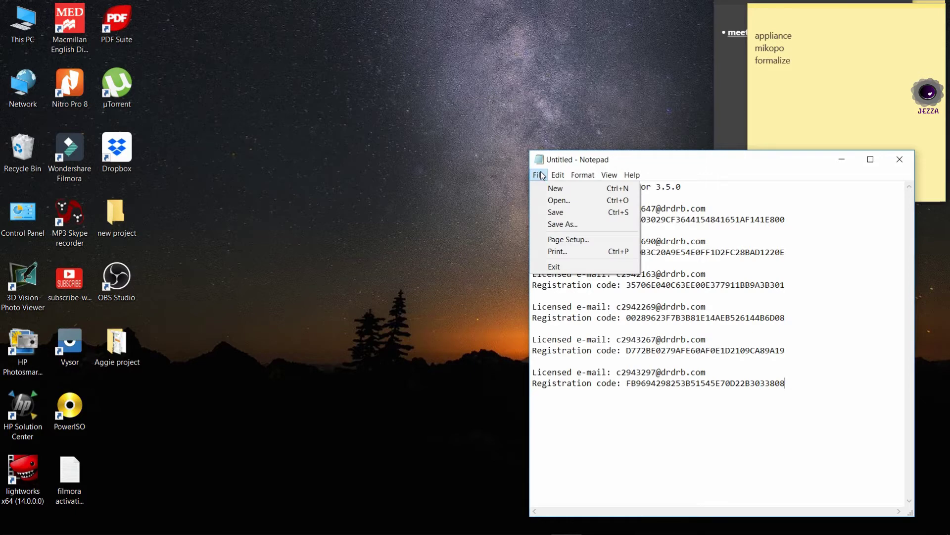
pyautogui.click(59, 480)
pyautogui.rightClick(62, 480)
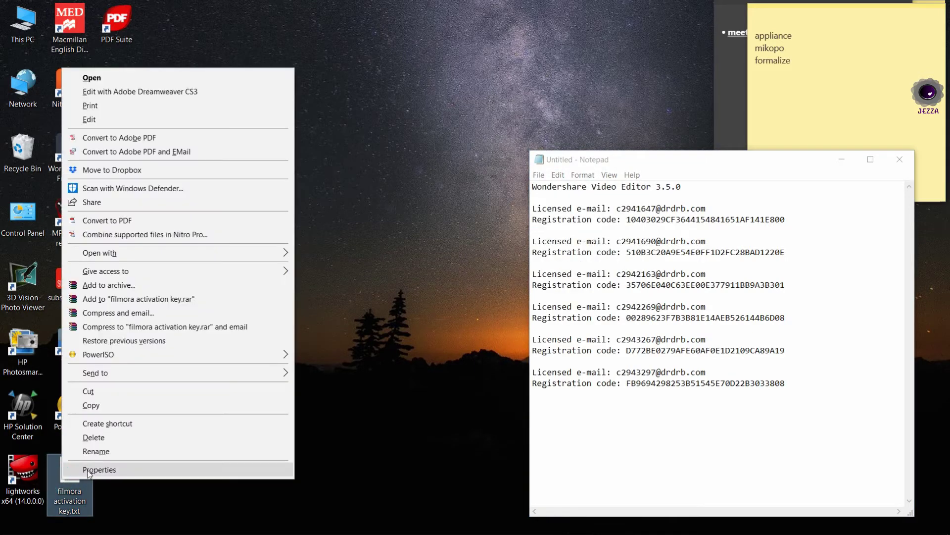
pyautogui.click(94, 437)
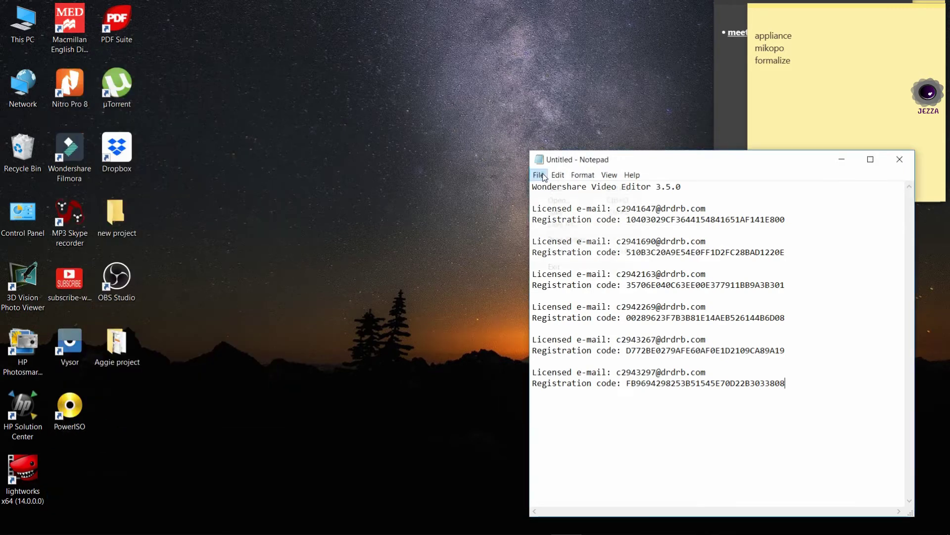
# - Save the Notepad document to the Desktop as "filmora key" and close Notepad
pyautogui.click(545, 176)
pyautogui.click(567, 217)
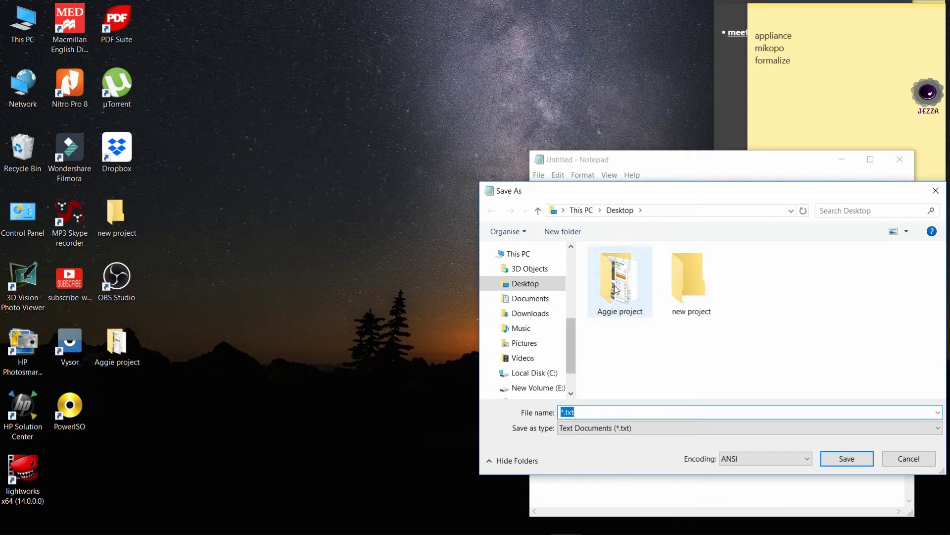
pyautogui.click(532, 283)
pyautogui.doubleClick(588, 409)
pyautogui.press('BackSpace')
pyautogui.write('filmora key')
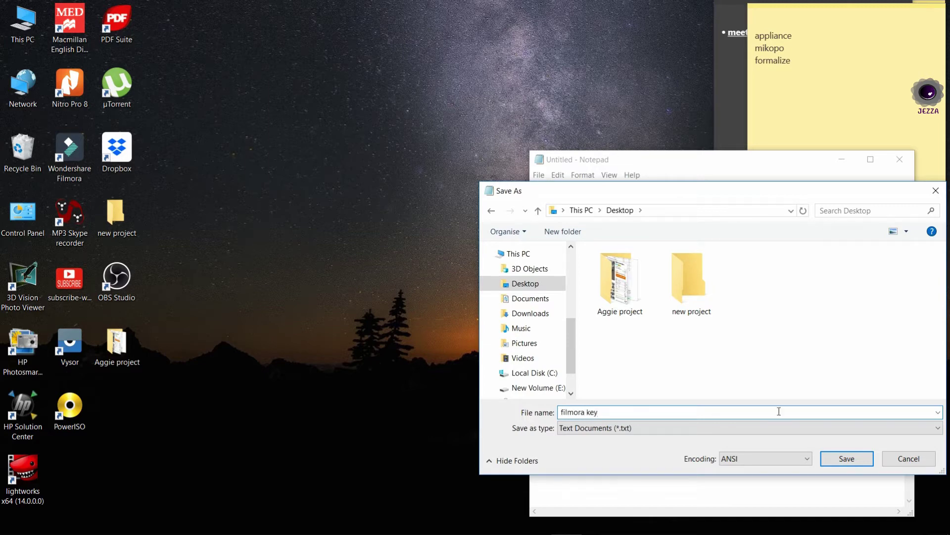
pyautogui.click(859, 459)
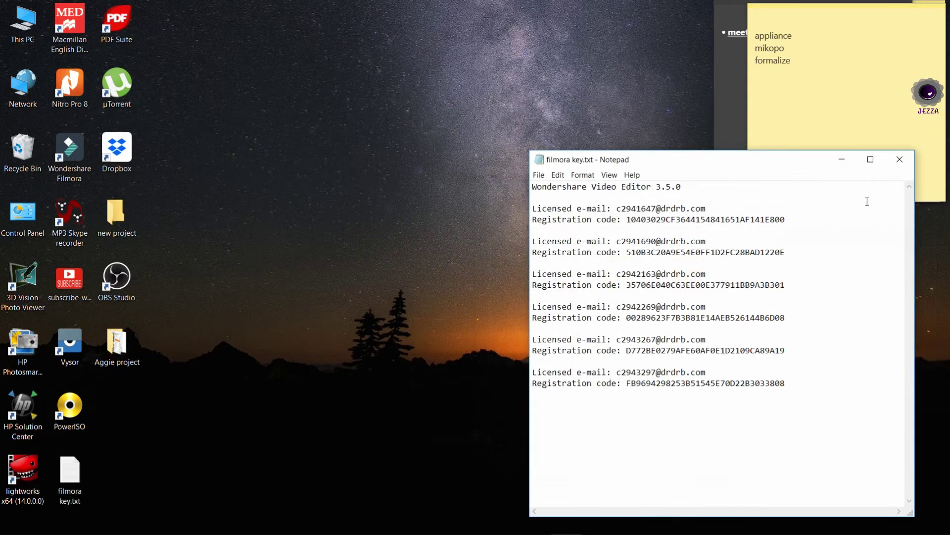
pyautogui.click(900, 164)
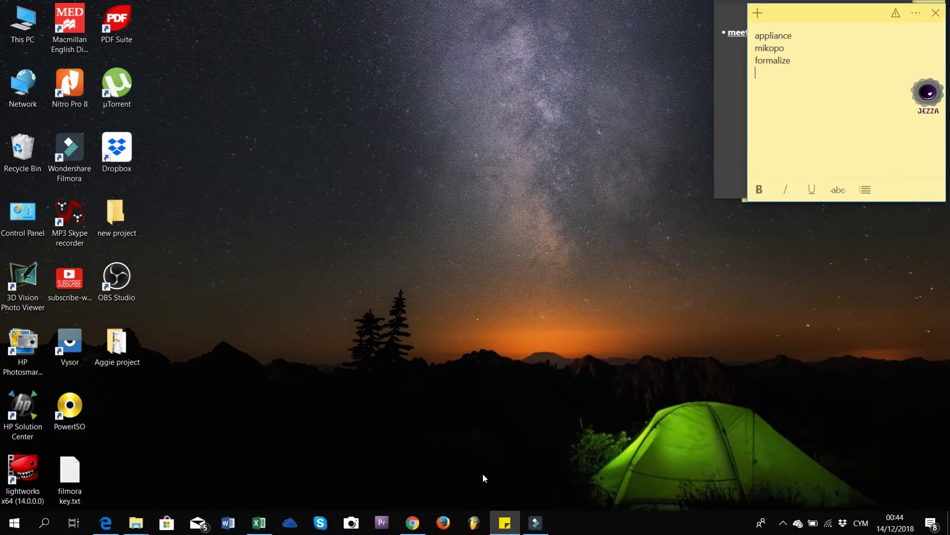
# - Switch to Wondershare Filmora and import the subscribe-watermark image from the Desktop into the media album
pyautogui.click(535, 529)
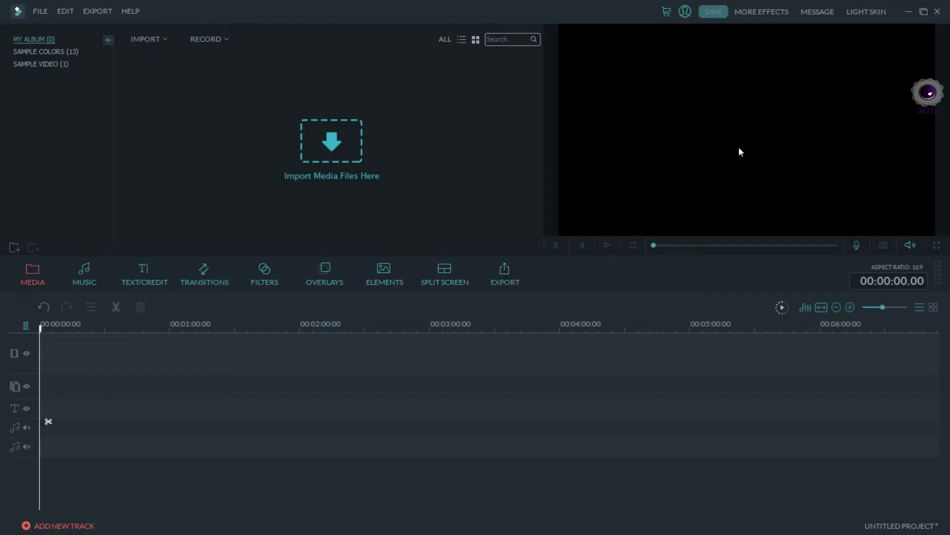
pyautogui.click(909, 12)
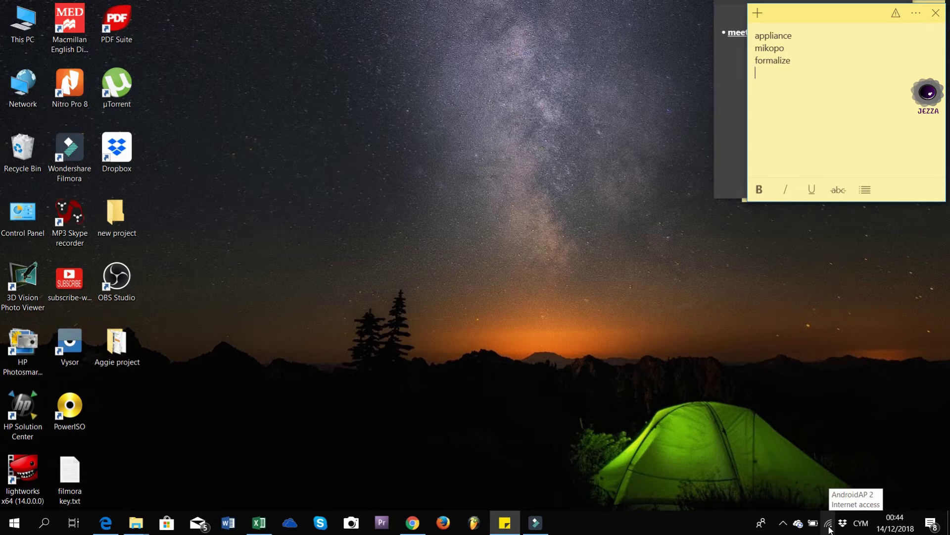
pyautogui.click(535, 523)
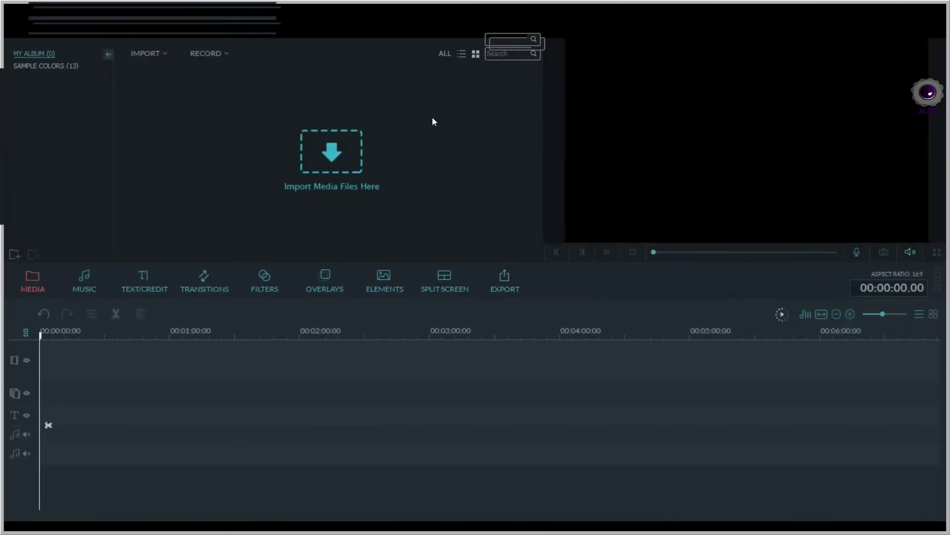
pyautogui.click(168, 37)
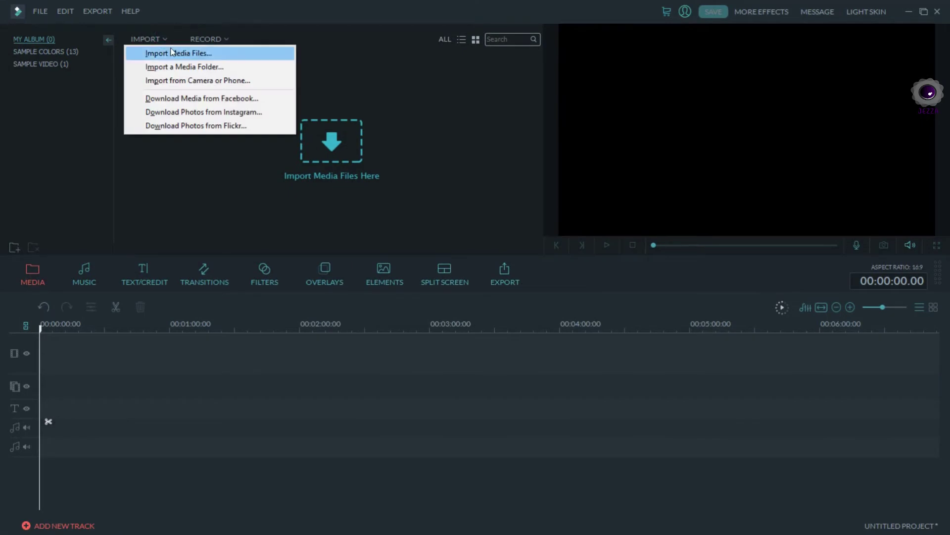
pyautogui.click(171, 51)
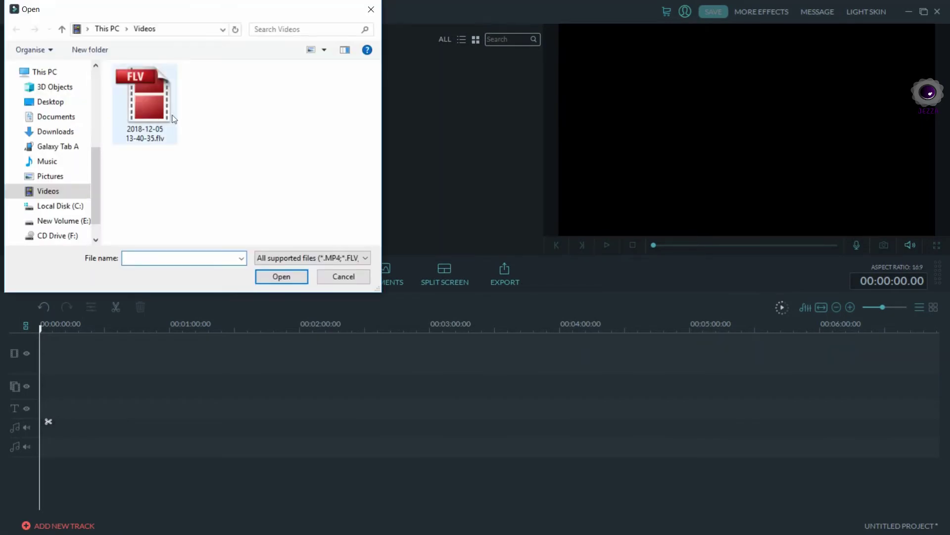
pyautogui.click(50, 101)
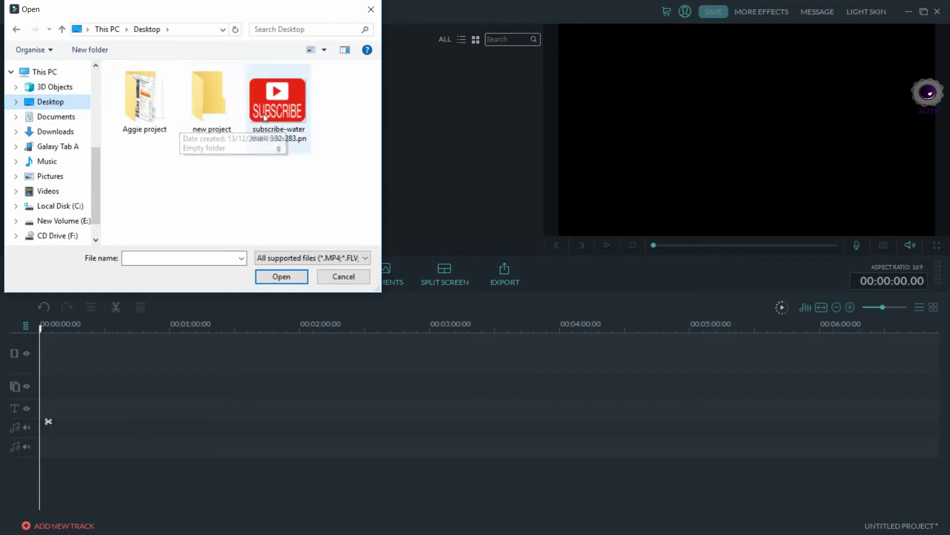
pyautogui.click(265, 118)
pyautogui.click(286, 280)
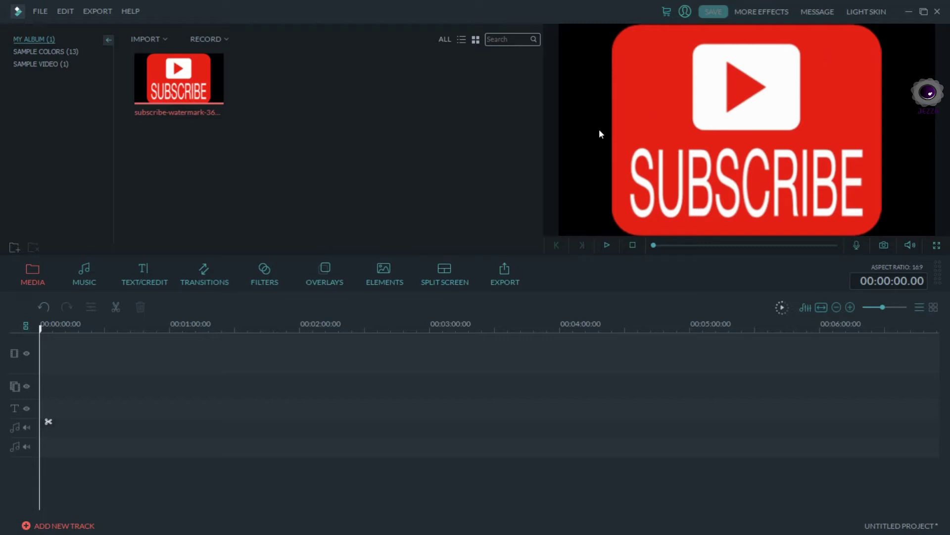
# - Minimise Filmora and disconnect the computer from the AndroidAP Wi-Fi network
pyautogui.click(908, 11)
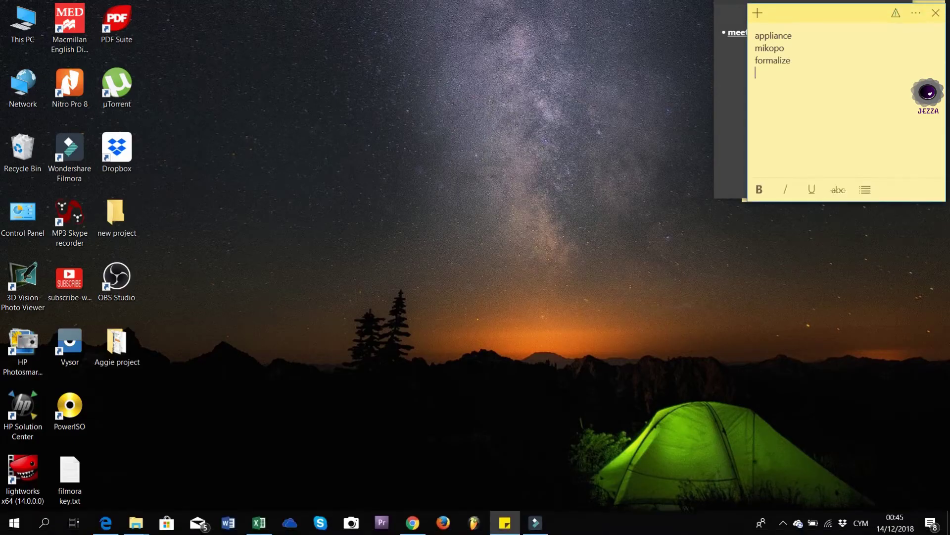
pyautogui.click(828, 522)
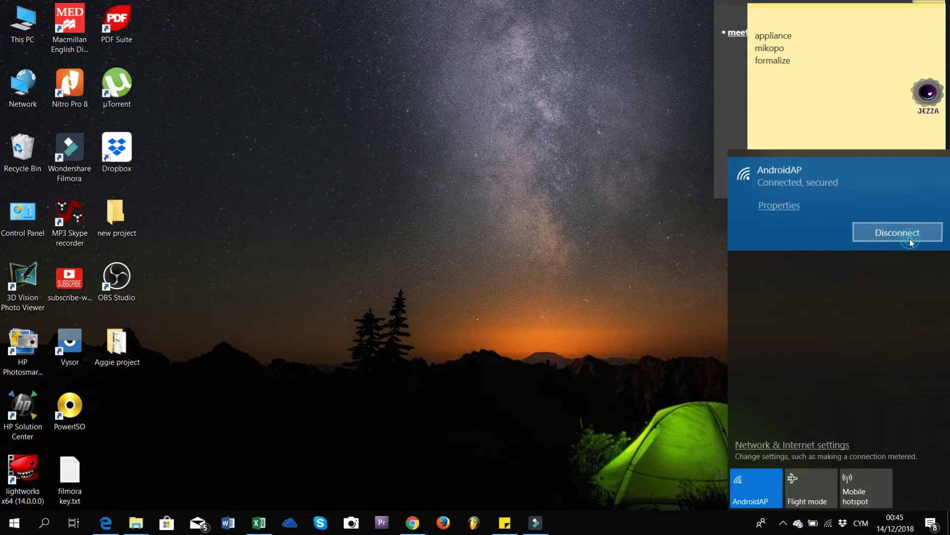
pyautogui.click(910, 239)
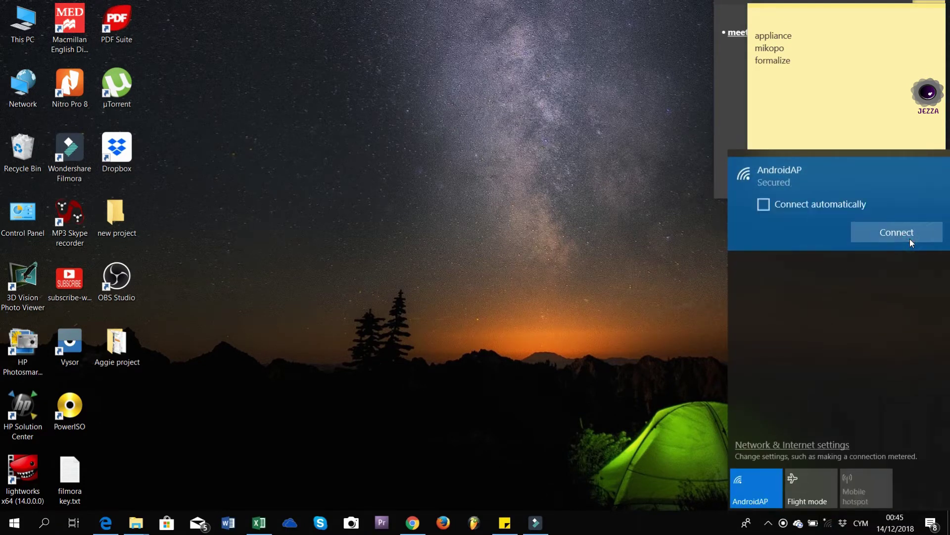
pyautogui.click(616, 280)
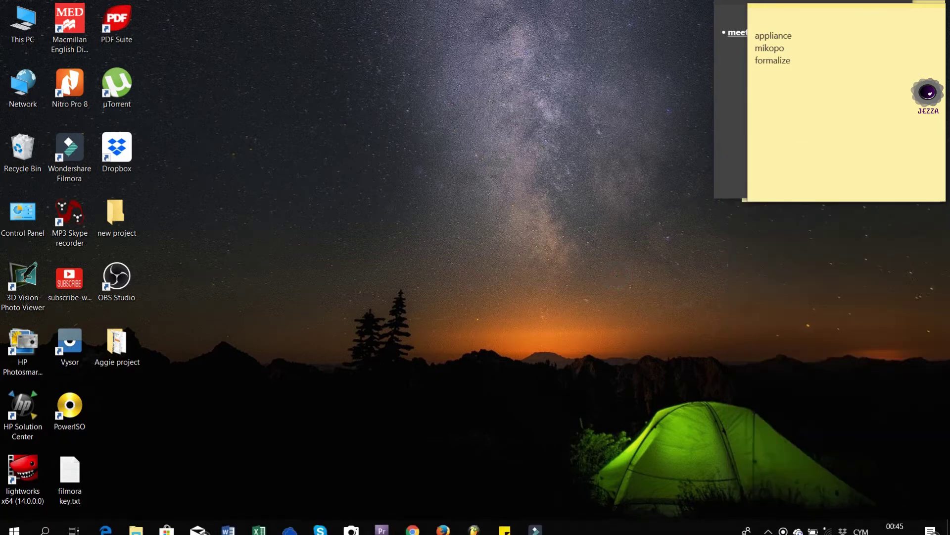
# - Switch back to Filmora, add the subscribe-watermark image to the video track and try to export the project
pyautogui.click(536, 522)
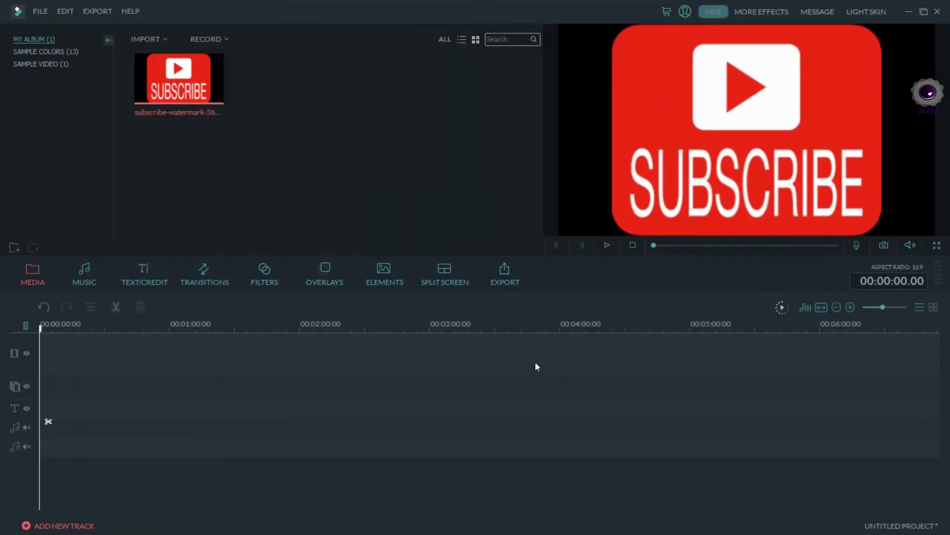
pyautogui.click(502, 280)
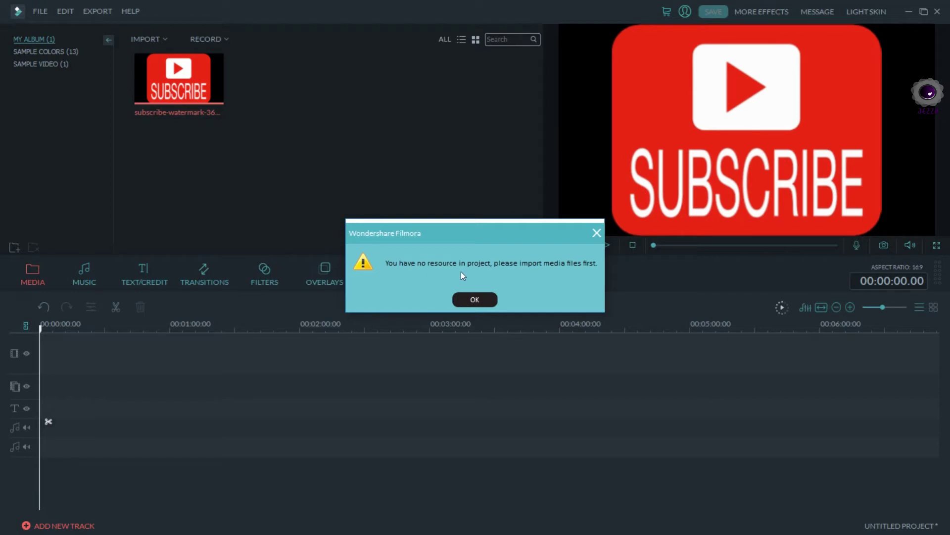
pyautogui.click(483, 301)
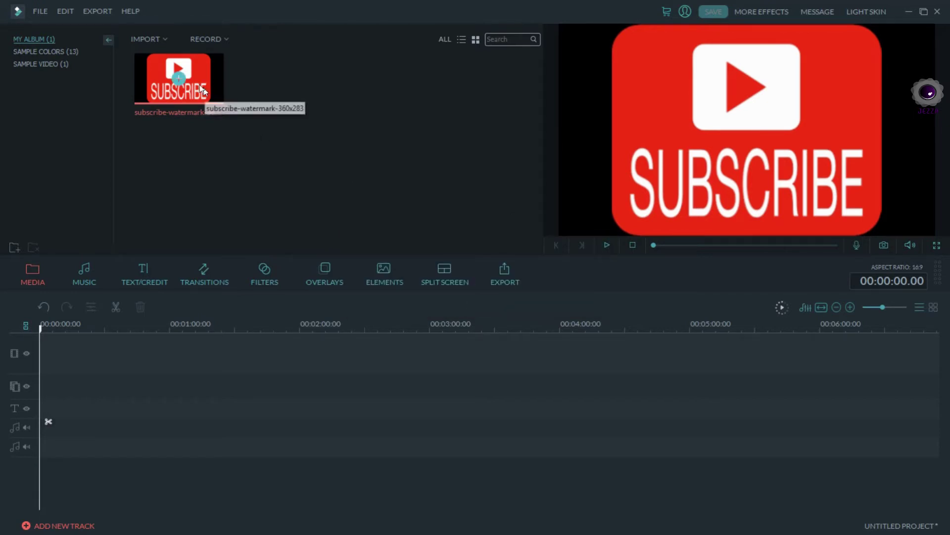
pyautogui.click(180, 76)
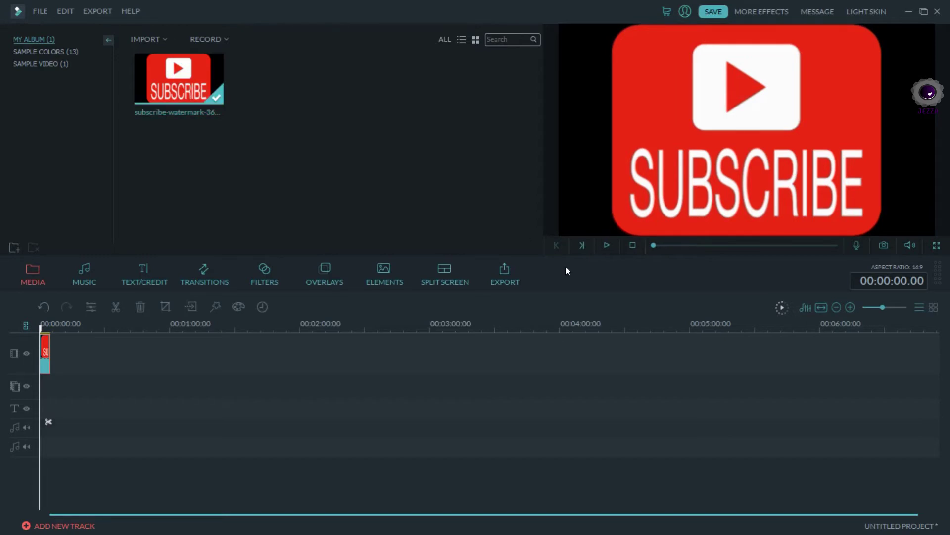
pyautogui.click(510, 280)
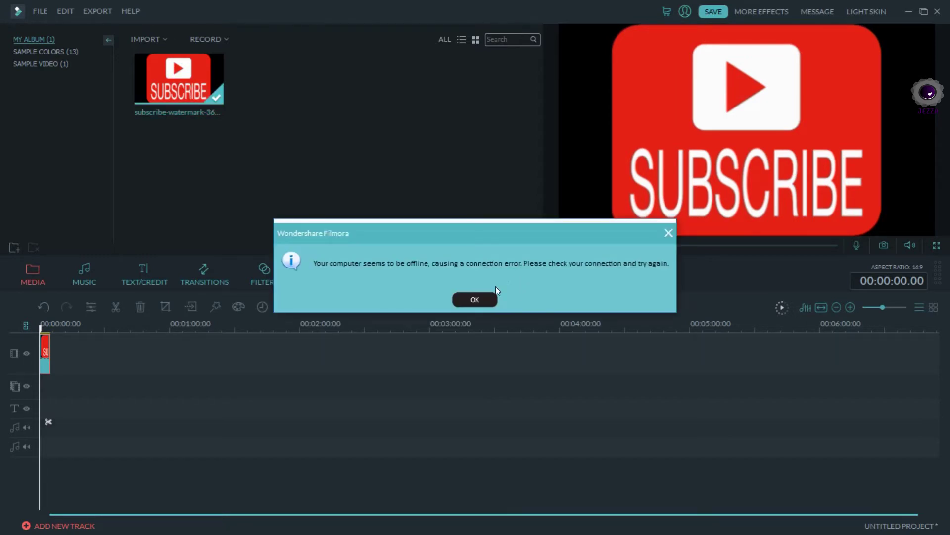
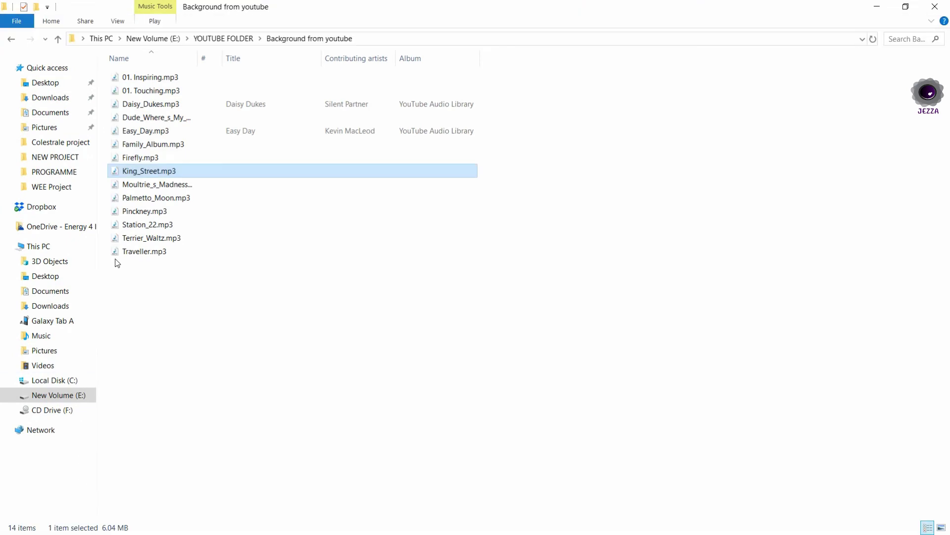
# - Add King_Street.mp3 from the "Background from youtube" folder to Filmora's first audio track and play the project preview
pyautogui.click(906, 6)
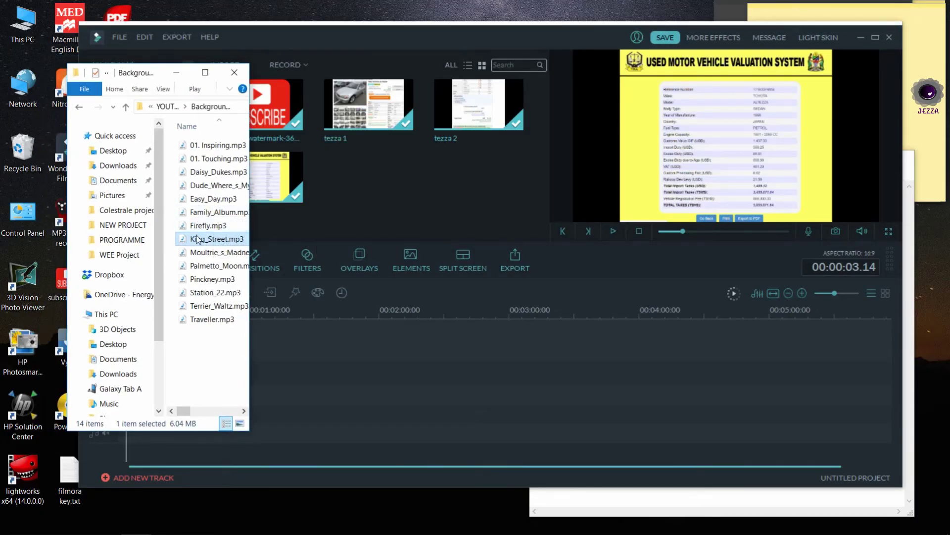
pyautogui.moveTo(198, 239); pyautogui.dragTo(320, 387)
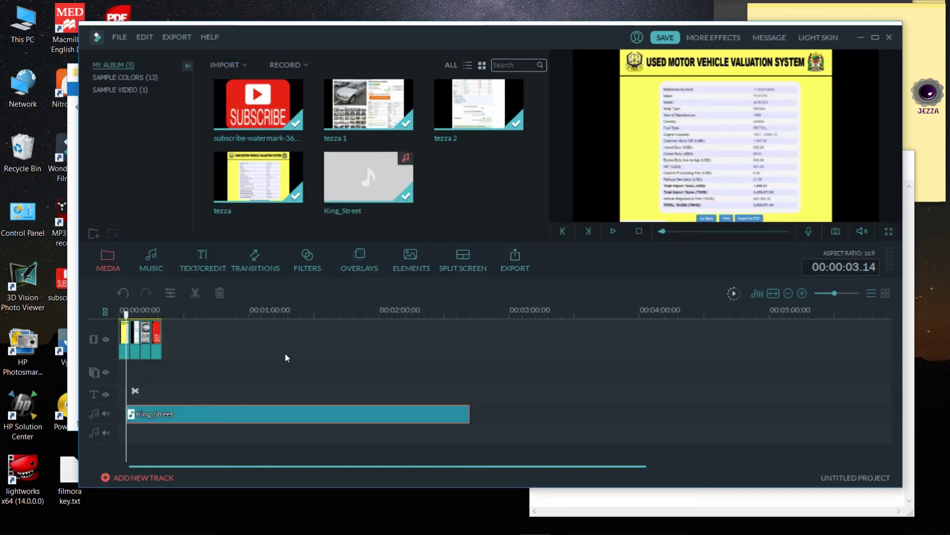
pyautogui.click(614, 231)
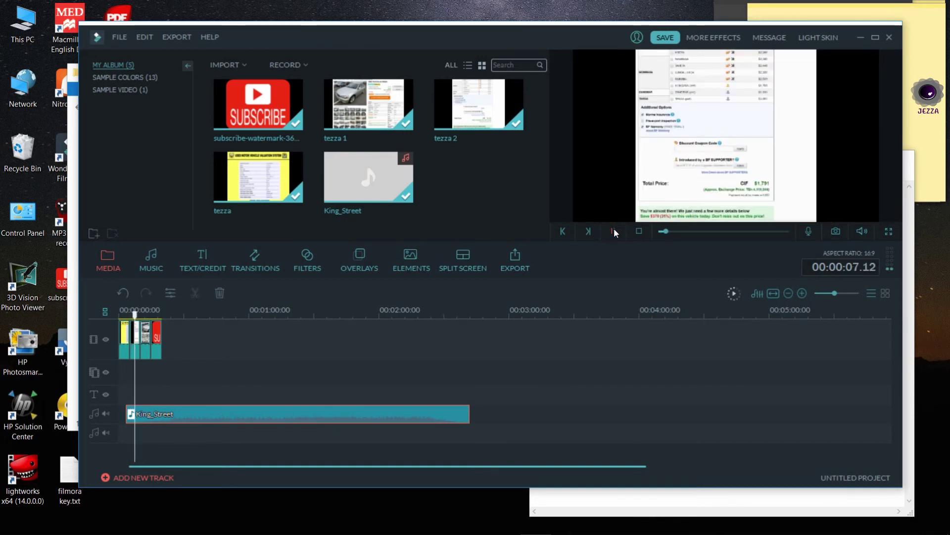
# - Open the King_Street audio clip for editing and reduce its volume to 7
pyautogui.rightClick(224, 417)
pyautogui.click(199, 413)
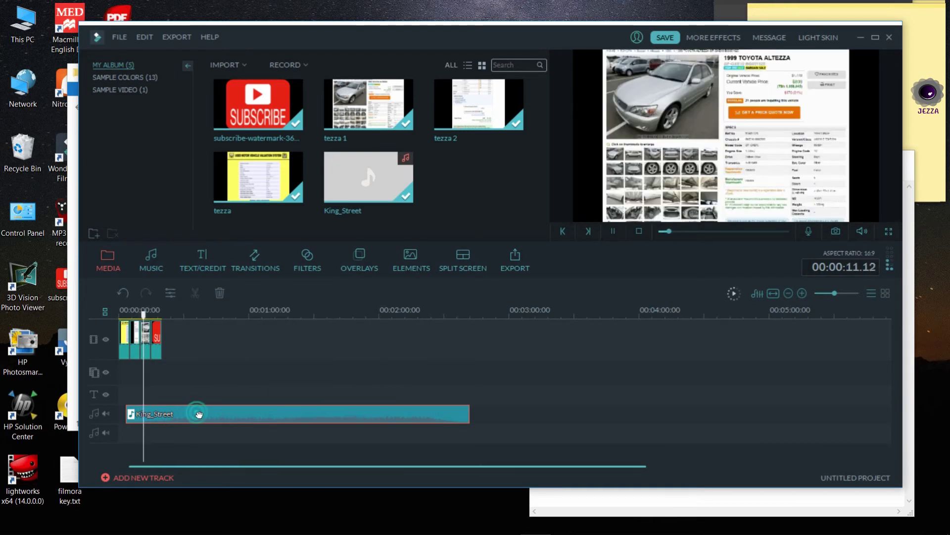
pyautogui.rightClick(199, 414)
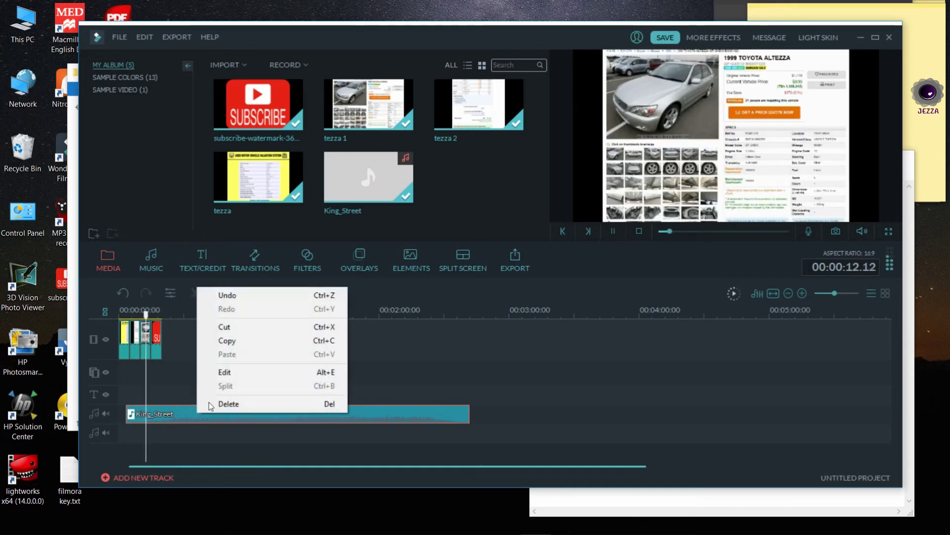
pyautogui.click(231, 371)
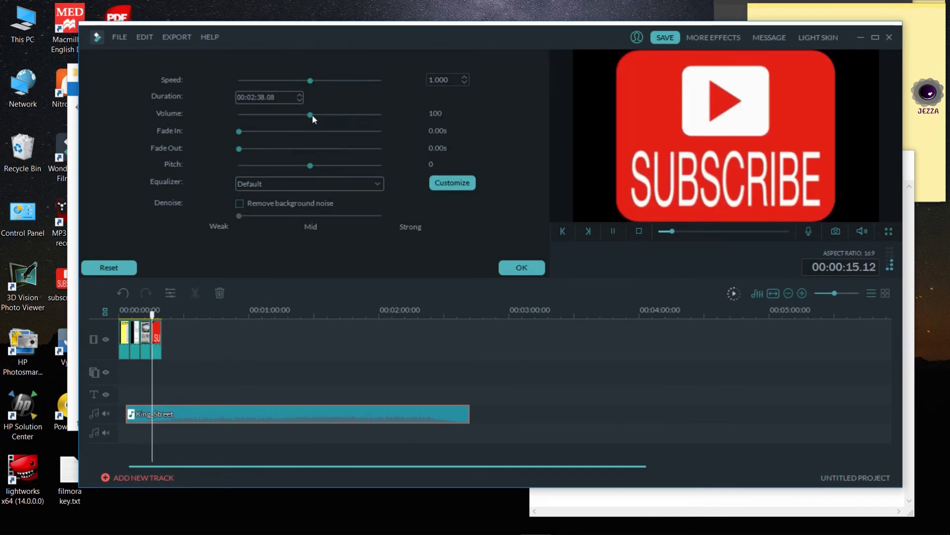
pyautogui.moveTo(312, 115); pyautogui.dragTo(243, 114)
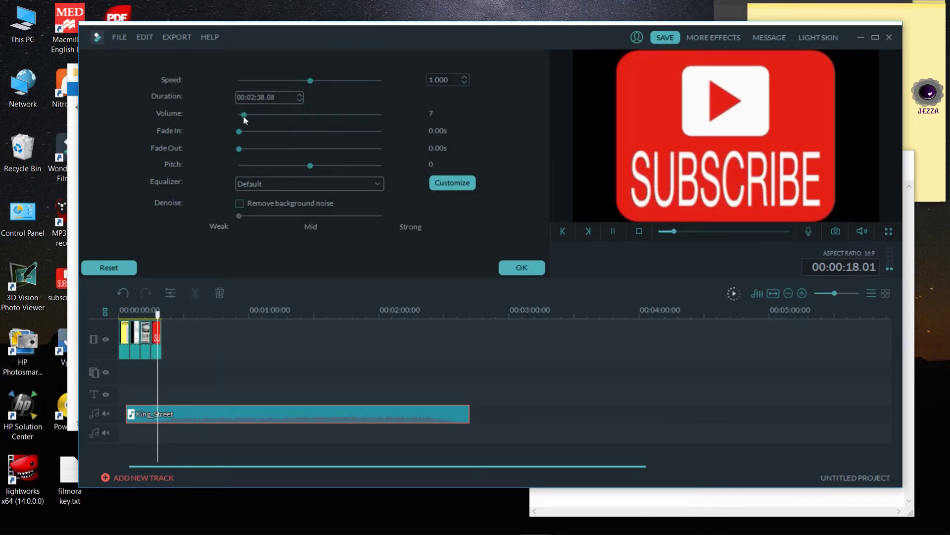
pyautogui.click(521, 264)
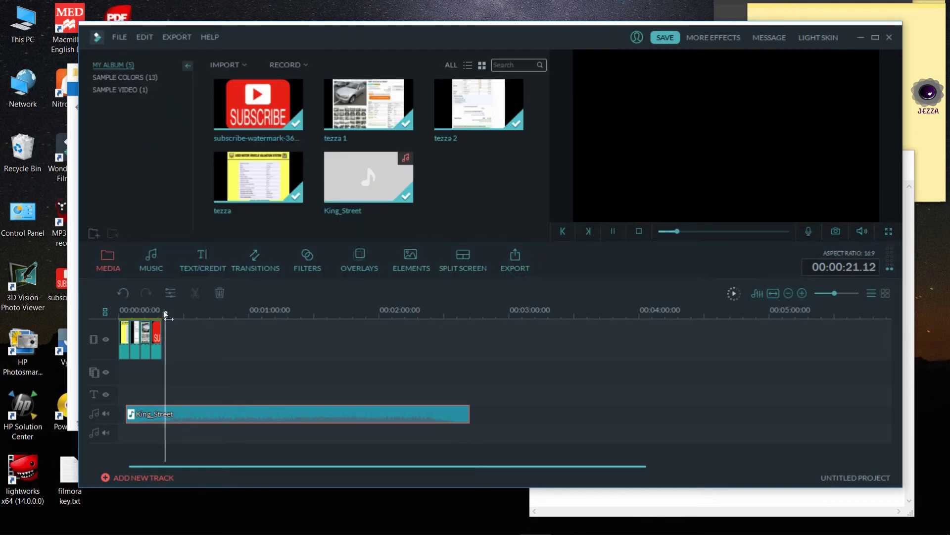
# - Move the King_Street clip to the very beginning of its audio track and briefly preview the project from the start
pyautogui.moveTo(165, 315); pyautogui.dragTo(117, 313)
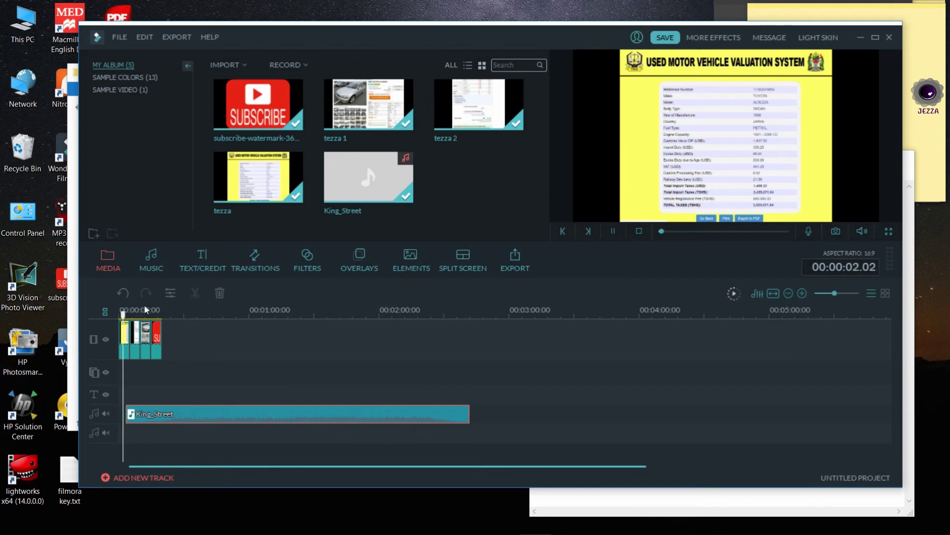
pyautogui.click(613, 231)
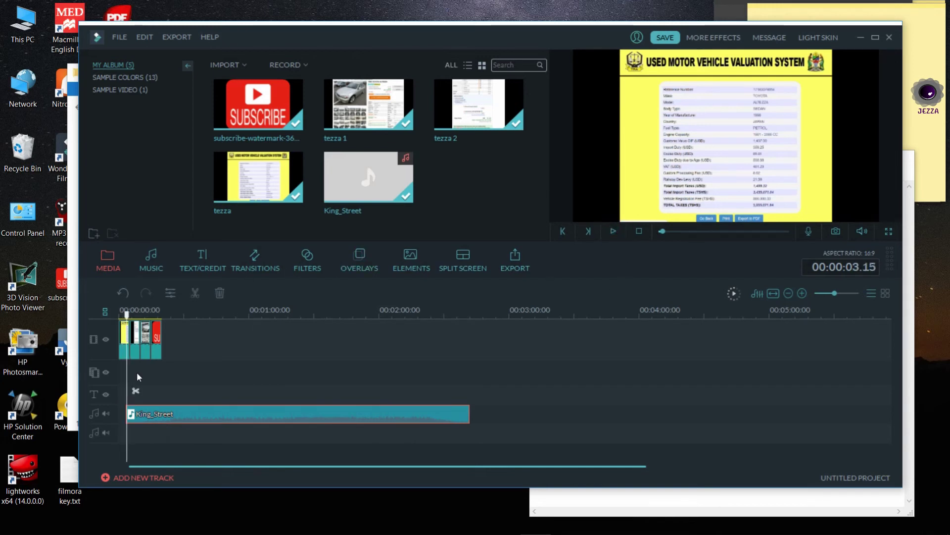
pyautogui.moveTo(126, 315); pyautogui.dragTo(119, 314)
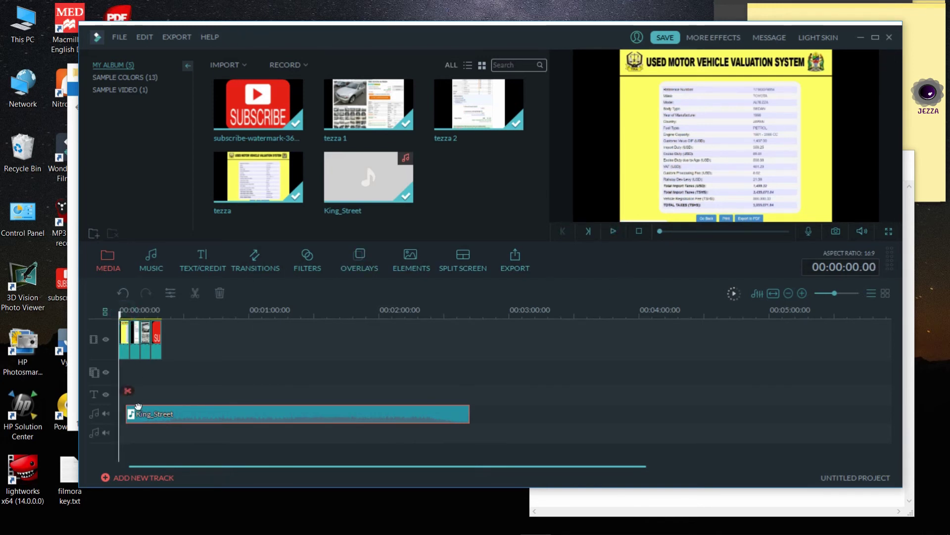
pyautogui.moveTo(142, 416); pyautogui.dragTo(134, 416)
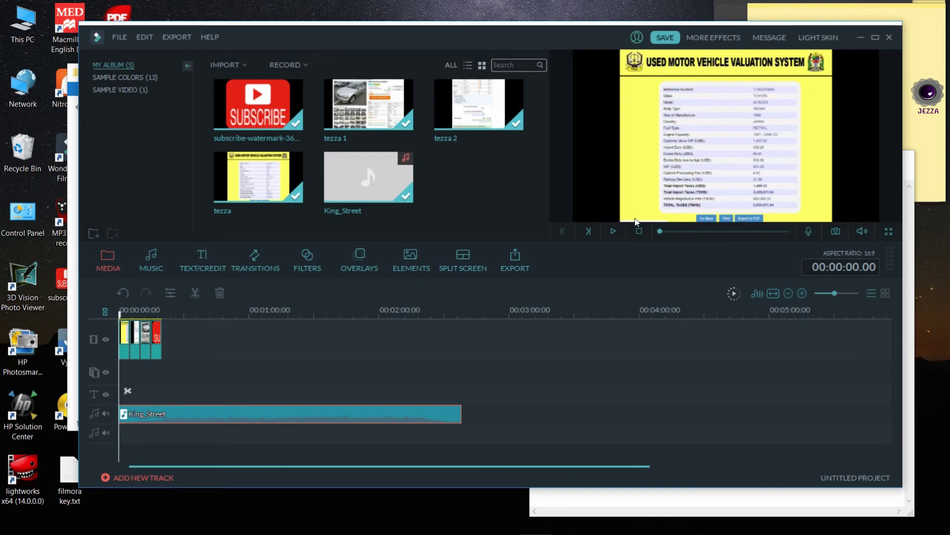
pyautogui.click(614, 231)
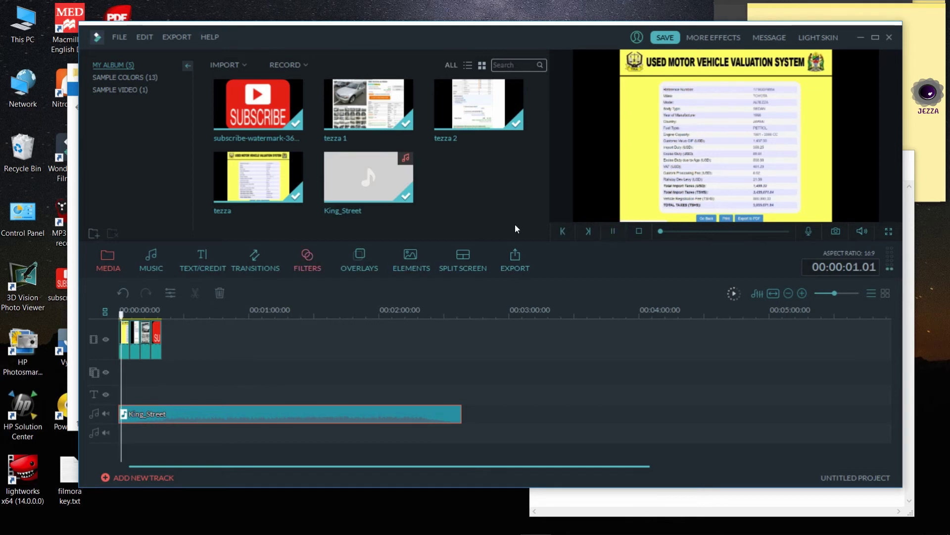
pyautogui.click(615, 232)
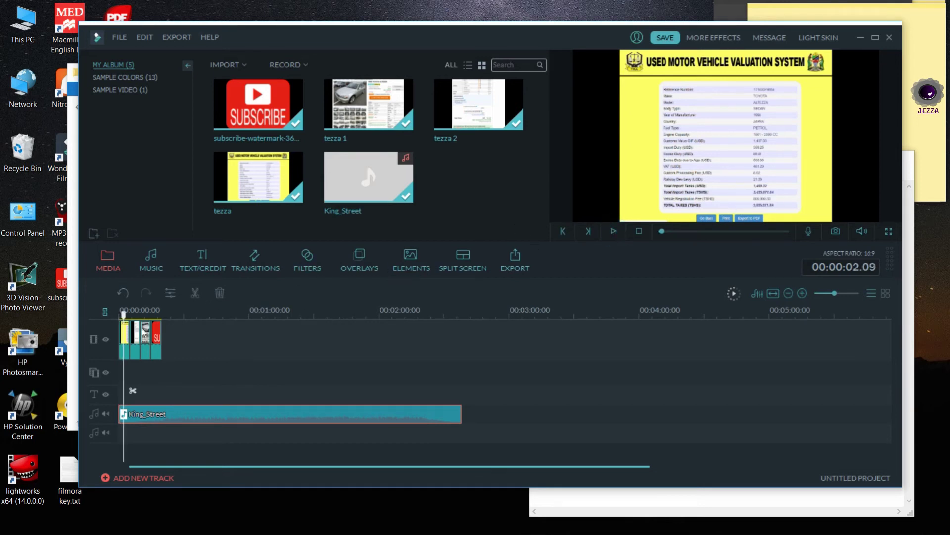
# - Split the King_Street clip at 00:00:20.00, where the images end, and delete the remaining music after the cut
pyautogui.moveTo(124, 323); pyautogui.dragTo(167, 326)
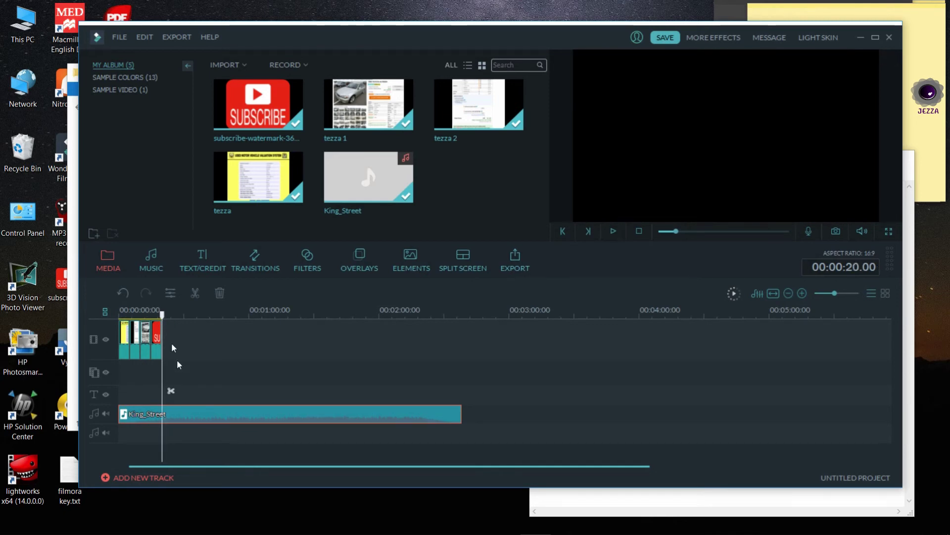
pyautogui.click(171, 390)
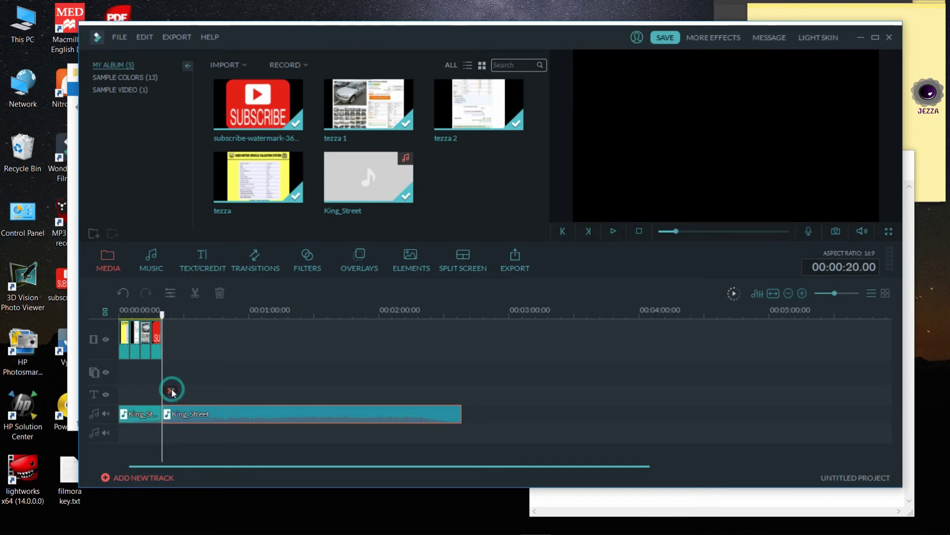
pyautogui.rightClick(193, 415)
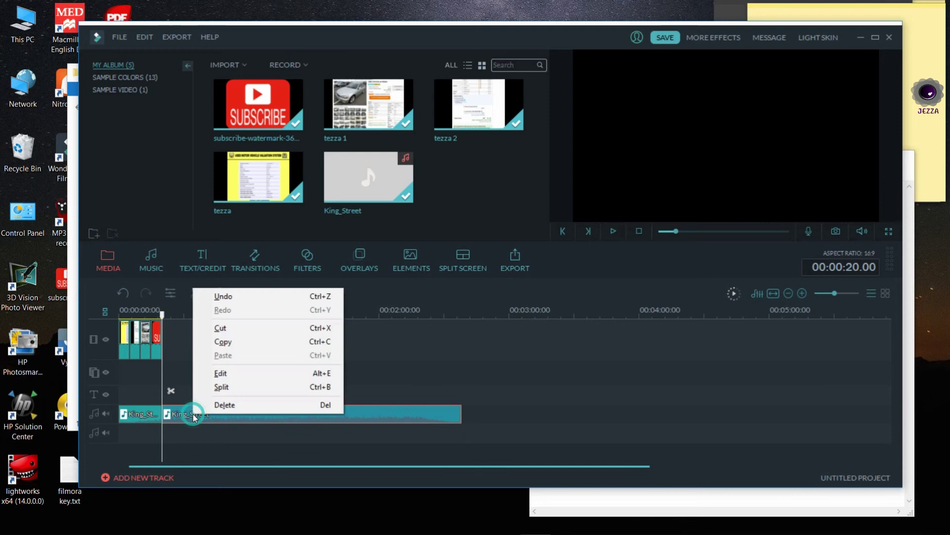
pyautogui.click(226, 404)
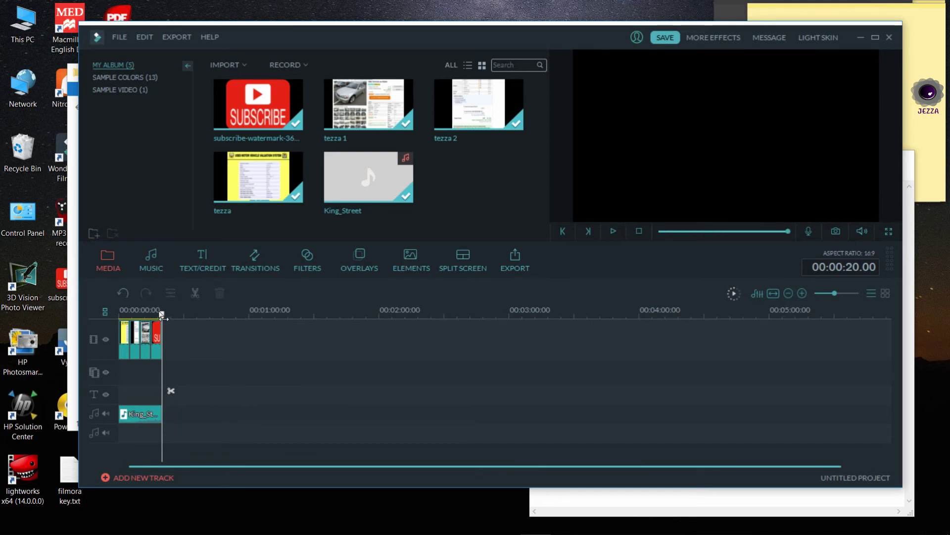
# - Apply Pan & Zoom to the first image clip, the yellow vehicle valuation sheet, using the default start and end frames
pyautogui.click(125, 337)
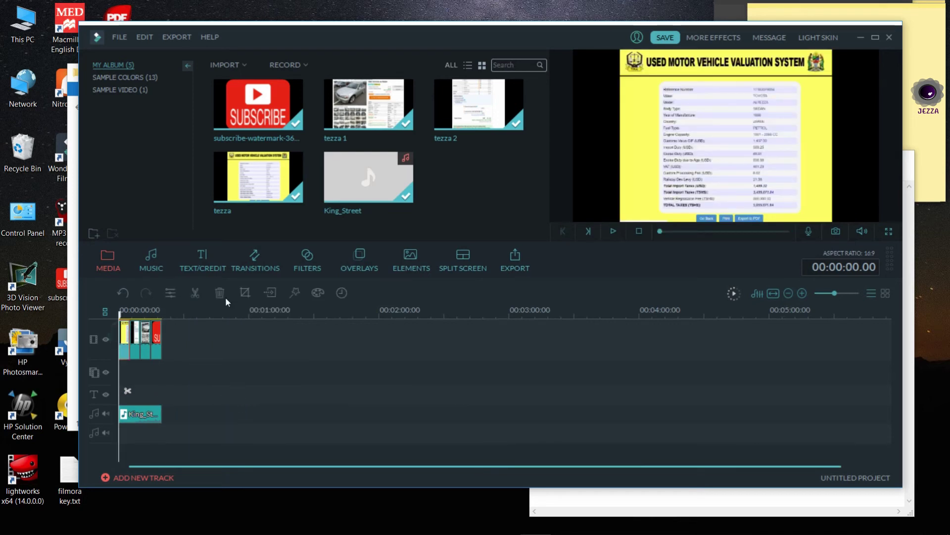
pyautogui.click(245, 292)
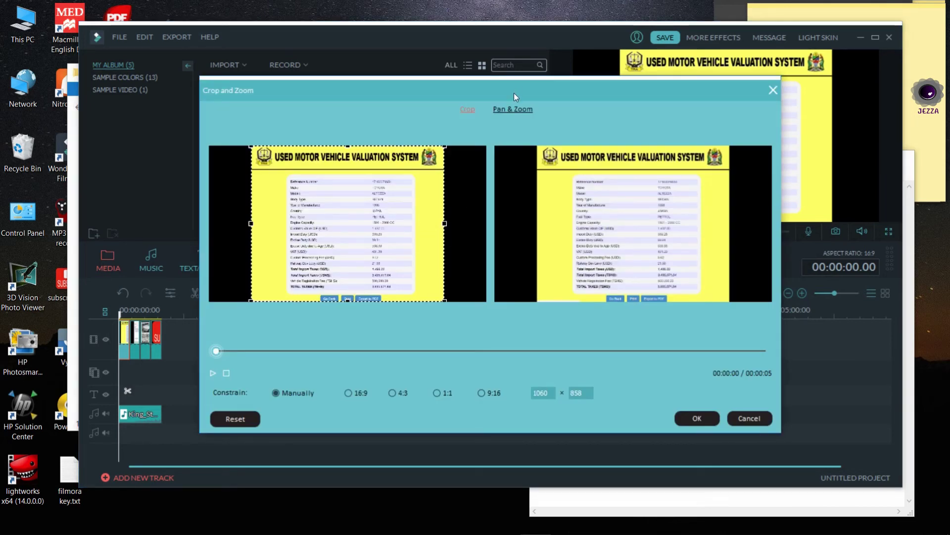
pyautogui.click(504, 109)
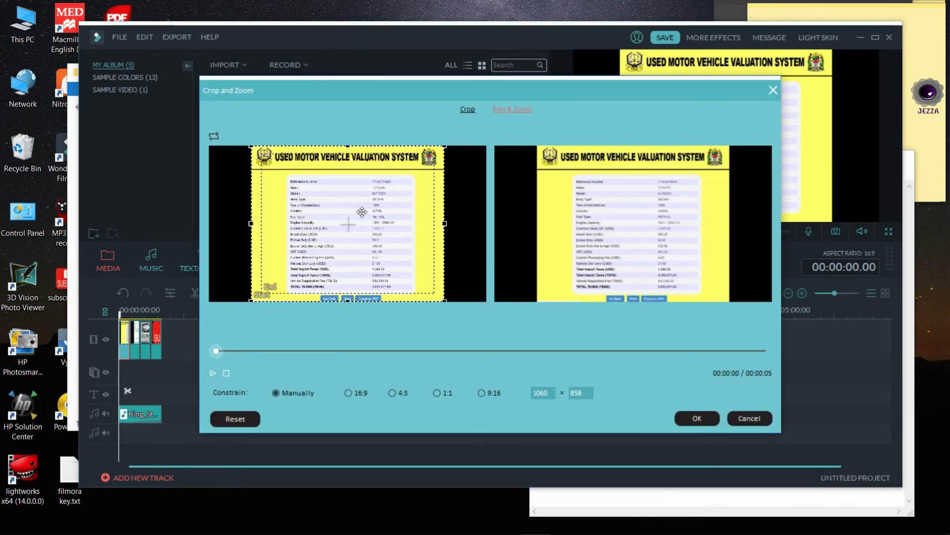
pyautogui.click(346, 224)
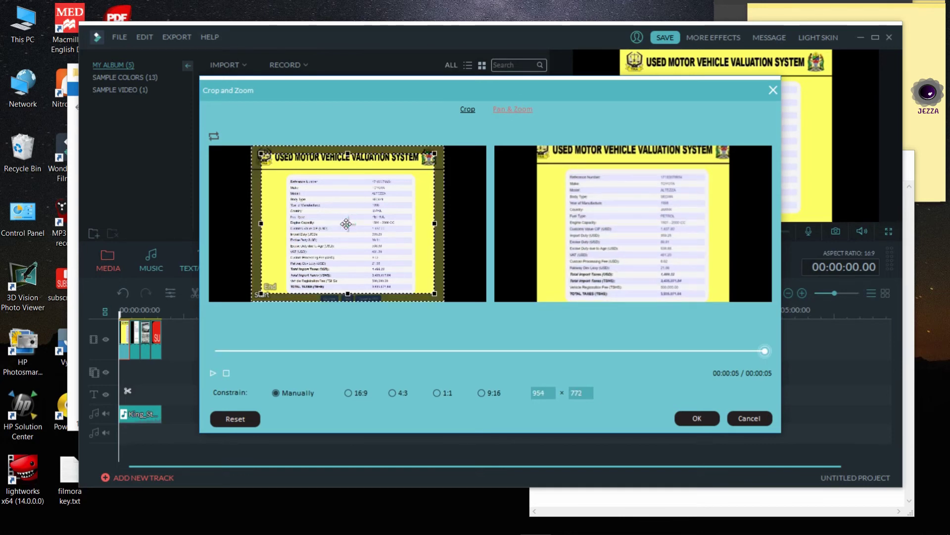
pyautogui.click(701, 418)
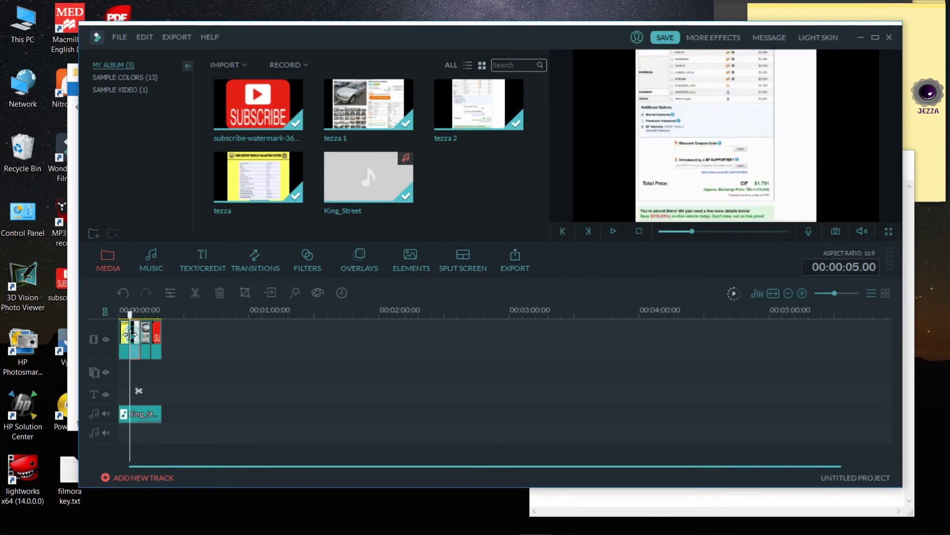
# - Apply the default Pan & Zoom to the second image clip, the price quote page
pyautogui.click(247, 293)
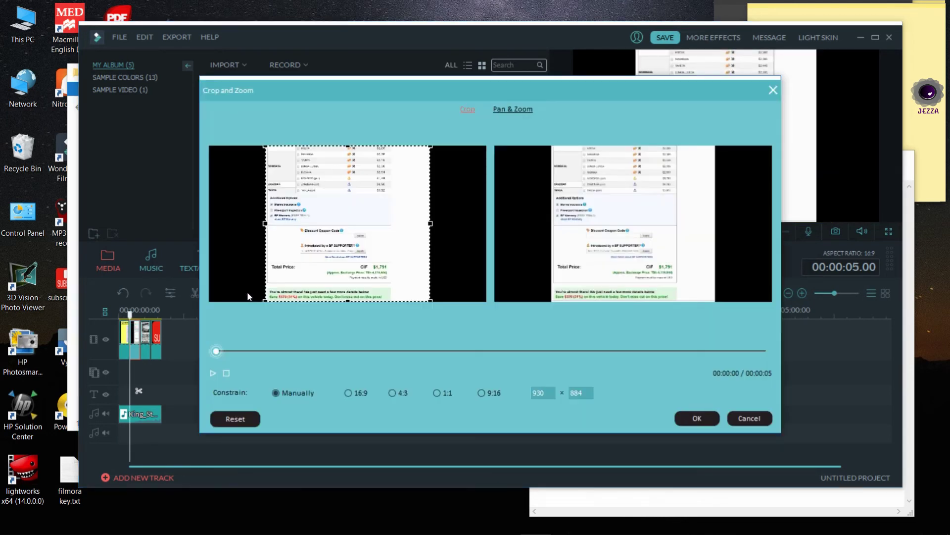
pyautogui.click(506, 108)
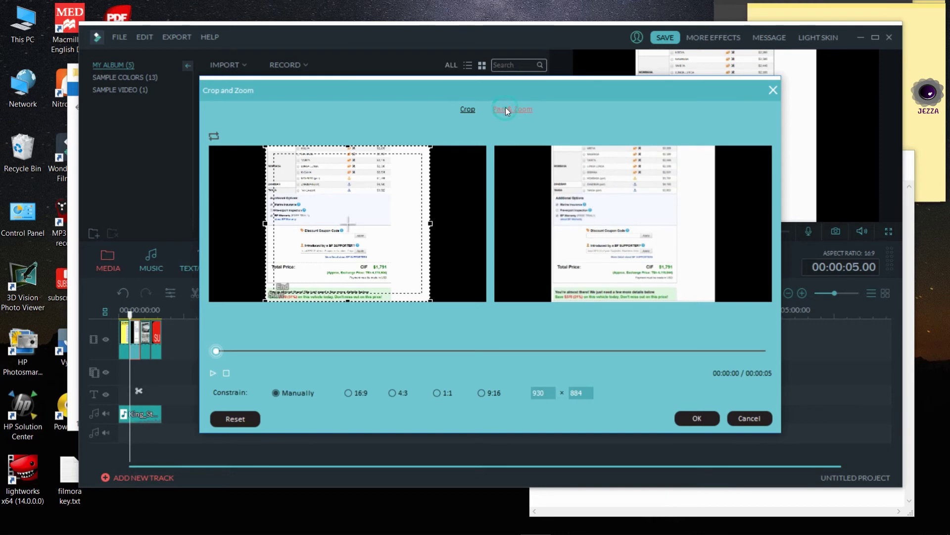
pyautogui.click(697, 418)
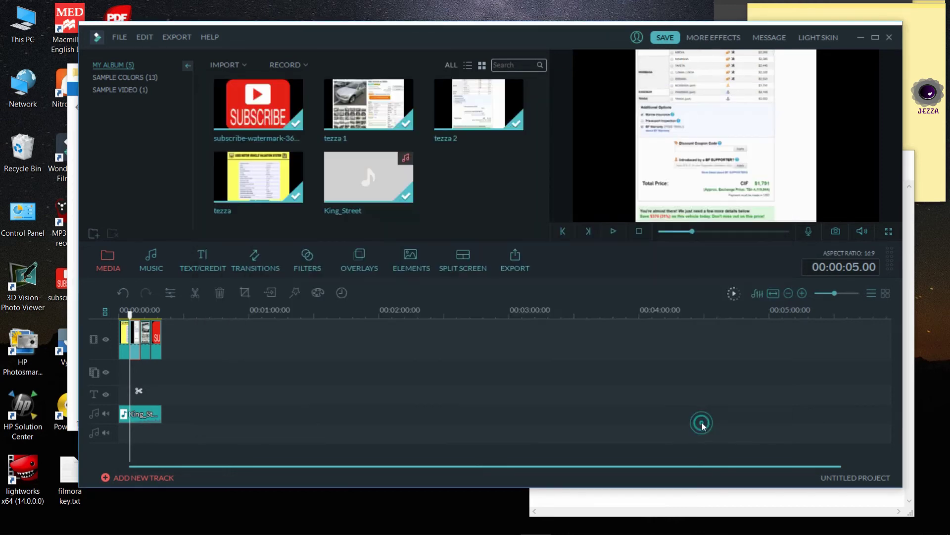
# - Apply the default Pan & Zoom to the third image clip, the 1999 Toyota Altezza listing
pyautogui.click(148, 346)
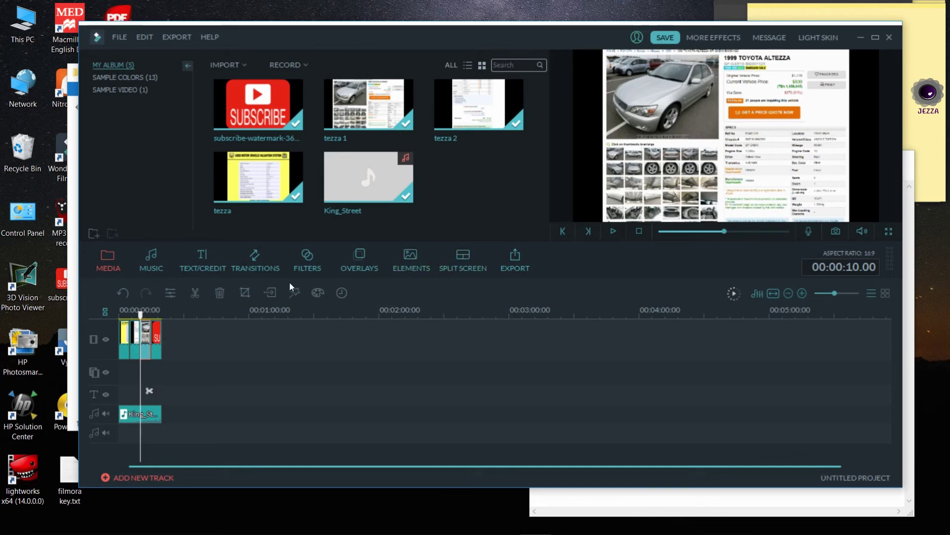
pyautogui.click(245, 292)
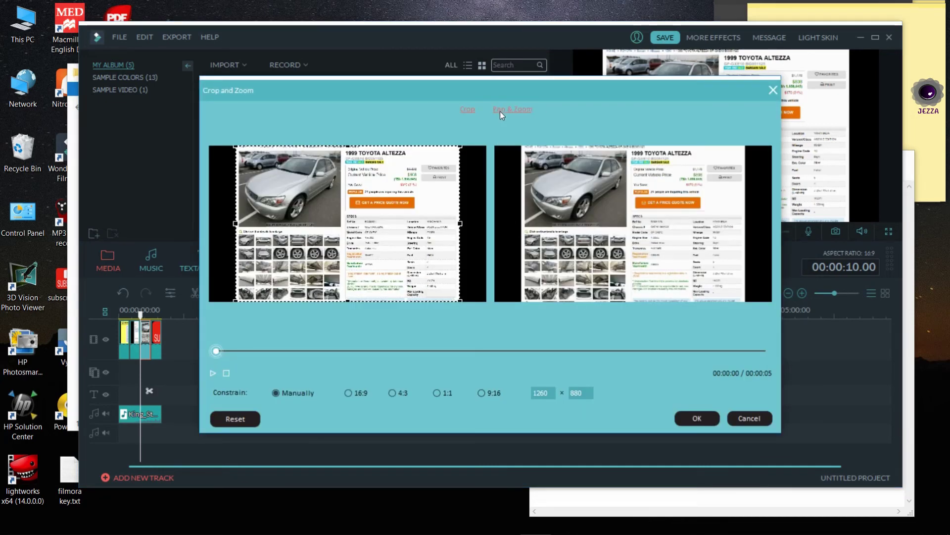
pyautogui.click(500, 109)
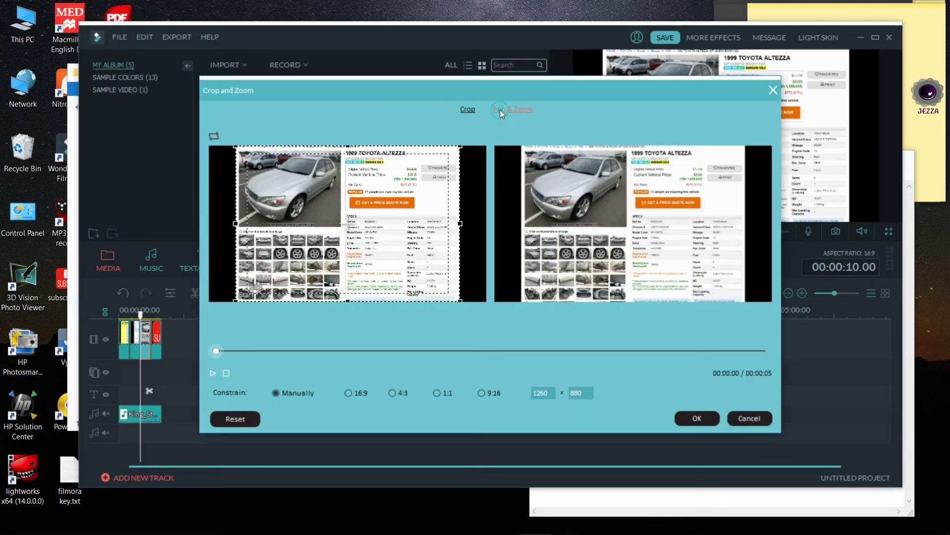
pyautogui.click(692, 420)
# - Apply the default Pan & Zoom to the red SUBSCRIBE image clip and dismiss the product activation message
pyautogui.click(151, 338)
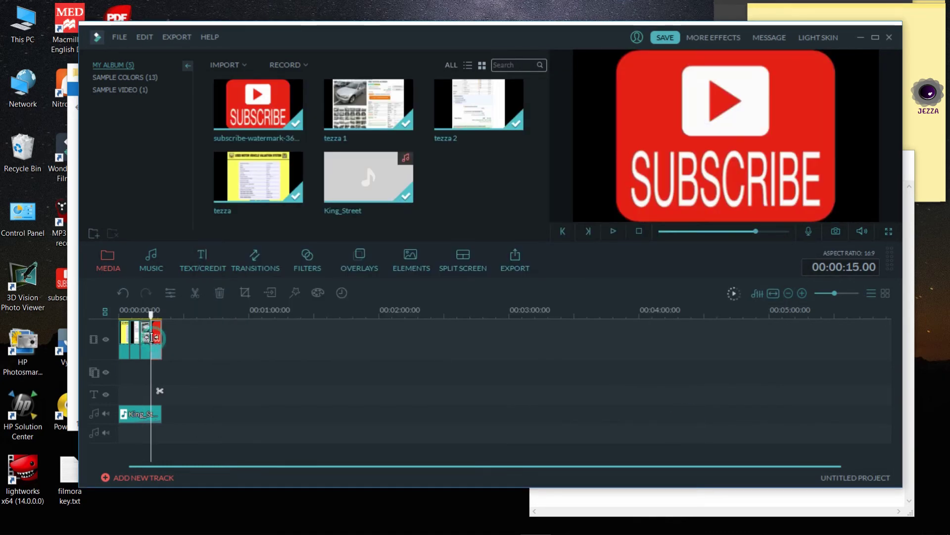
pyautogui.click(245, 293)
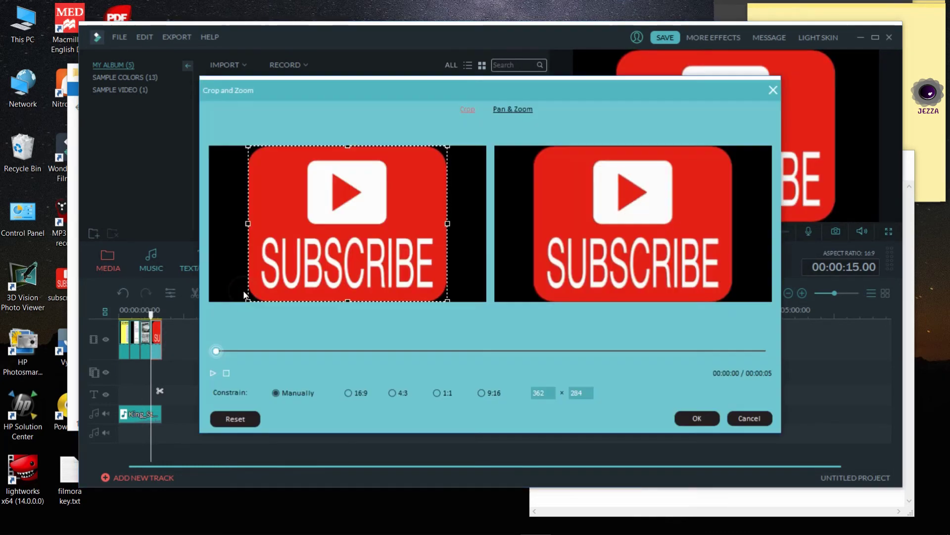
pyautogui.click(513, 110)
pyautogui.click(697, 419)
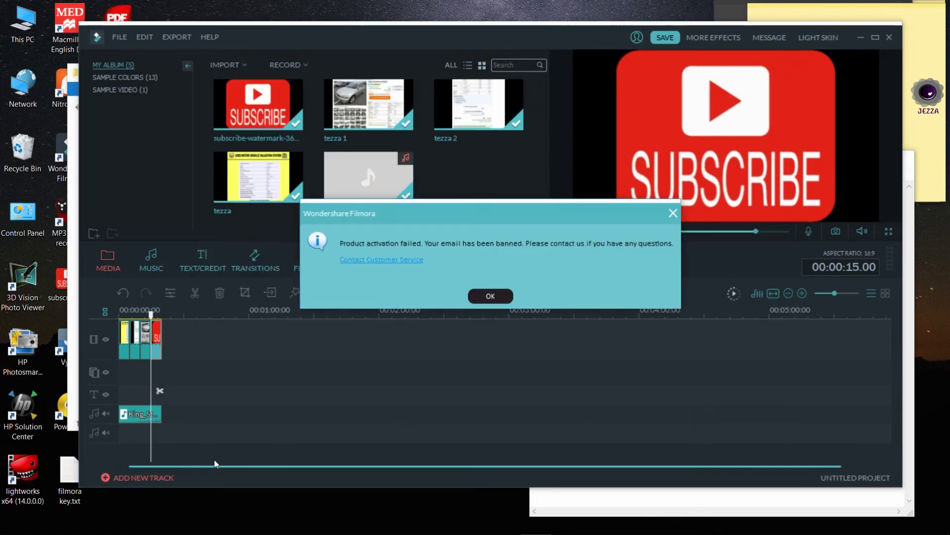
pyautogui.click(674, 214)
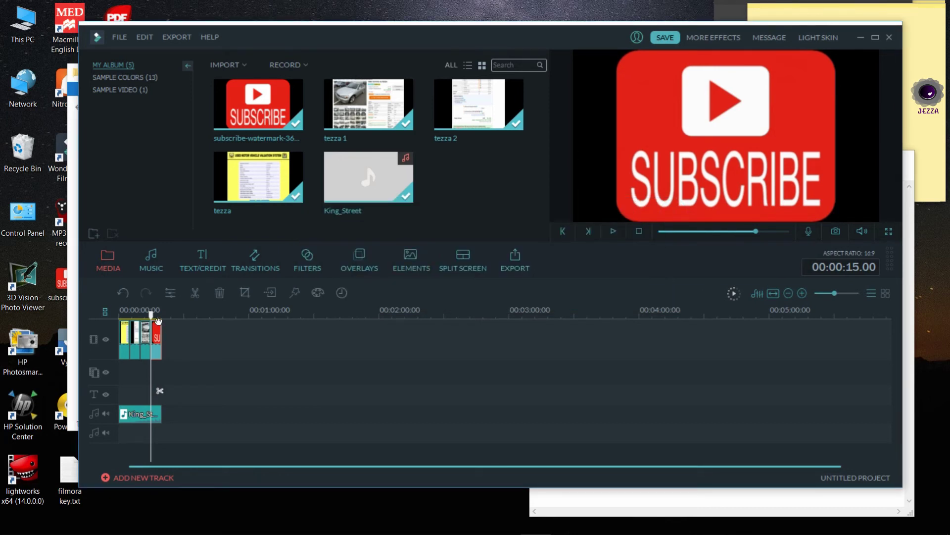
# - Return the playhead to the start of the timeline and play the project preview
pyautogui.moveTo(151, 316); pyautogui.dragTo(120, 315)
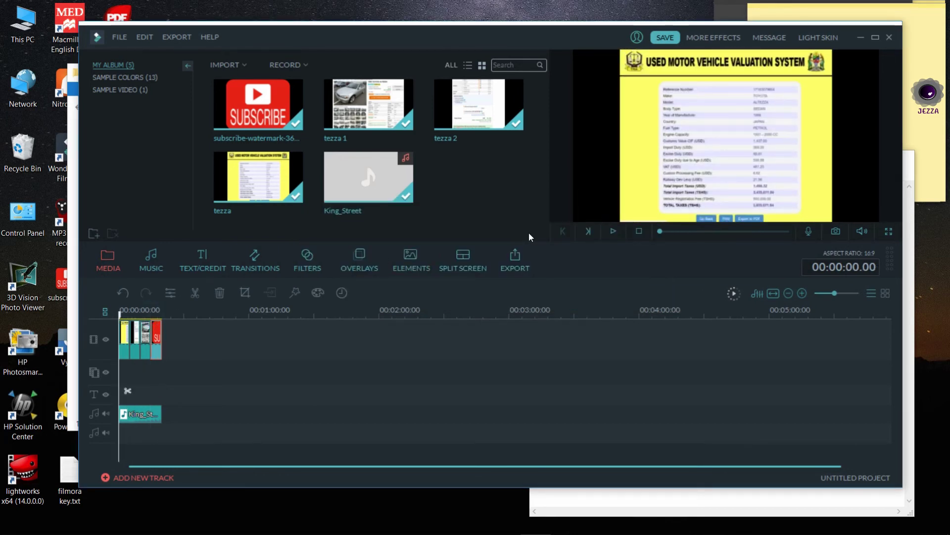
pyautogui.click(612, 230)
pyautogui.moveTo(832, 533)
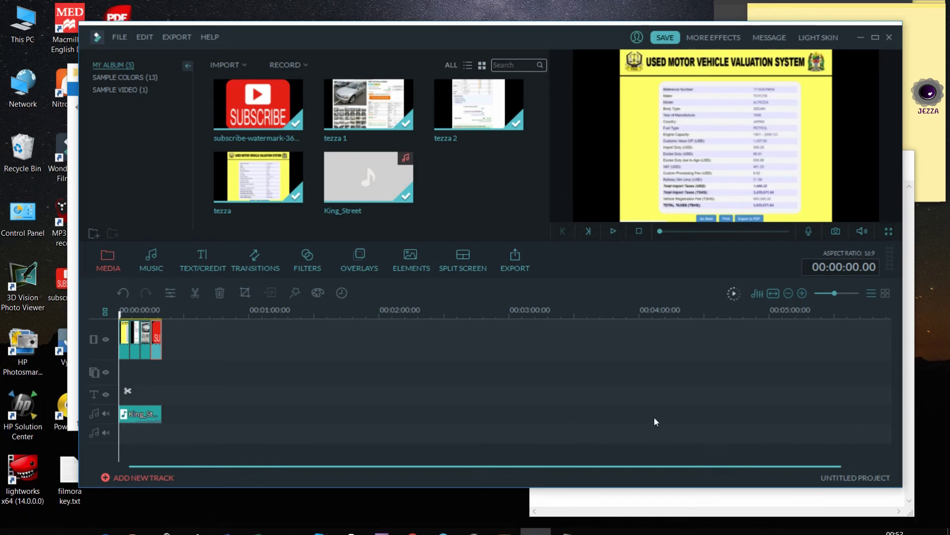
# - Close the blank window that the export attempt opens and disconnect the computer from the AndroidAP Wi-Fi network
pyautogui.click(513, 259)
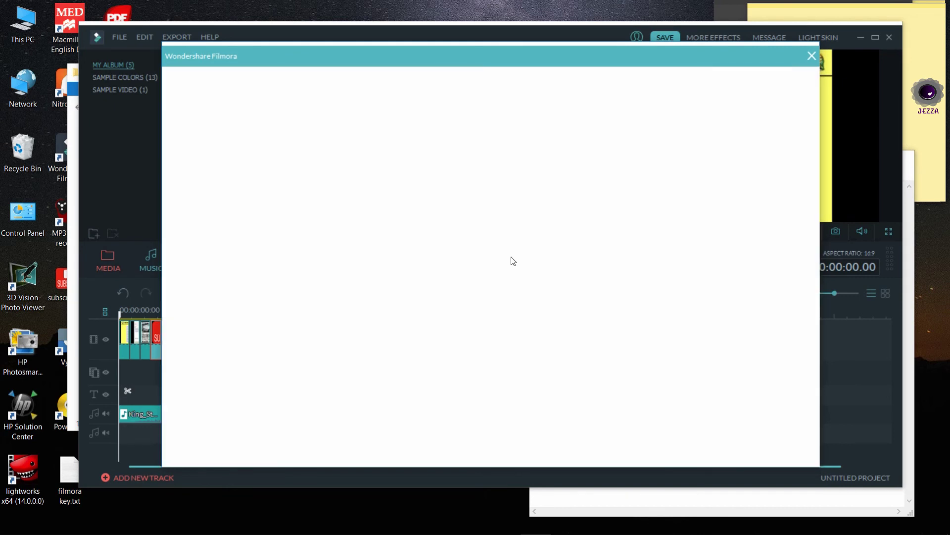
pyautogui.click(811, 55)
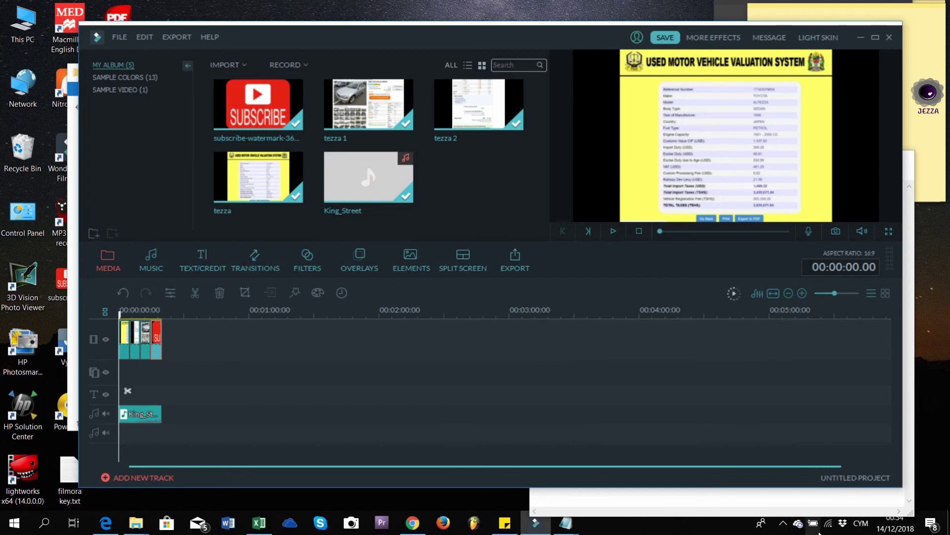
pyautogui.click(829, 525)
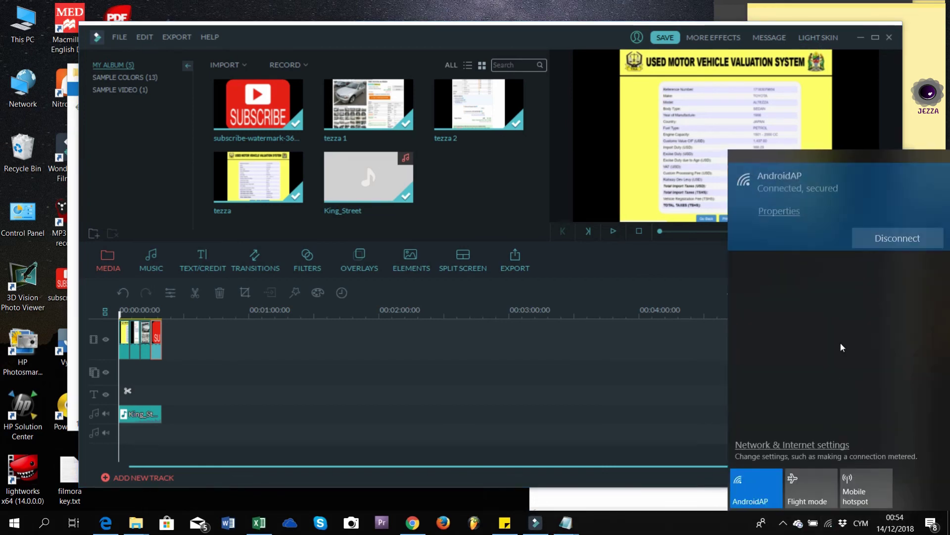
pyautogui.click(878, 239)
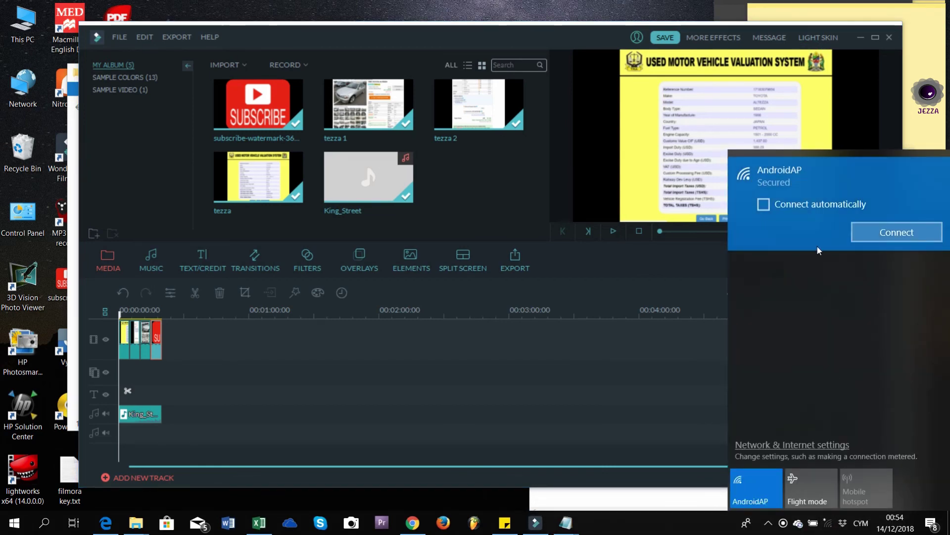
pyautogui.click(705, 272)
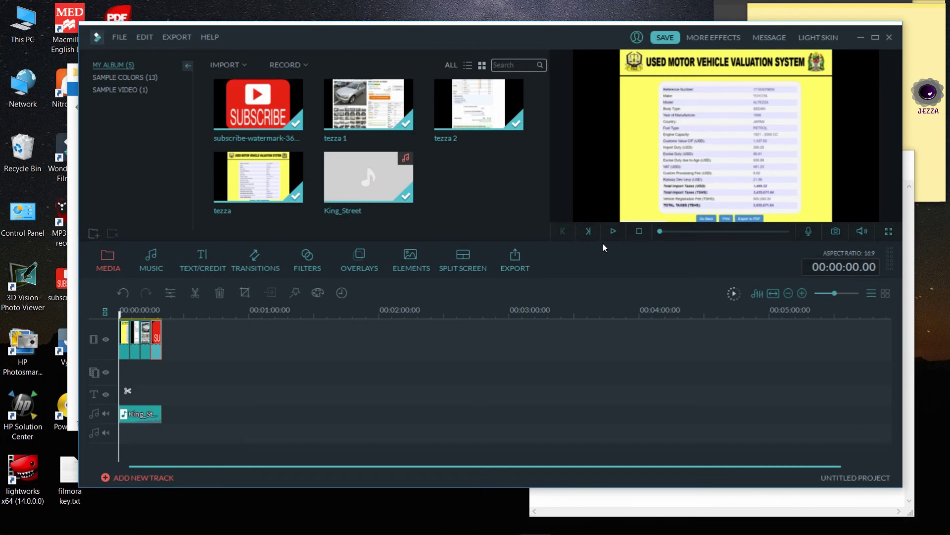
# - Export the project offline with the free trial as a 1920 x 1080 MP4 named mfano 2 in the Desktop's new project folder
pyautogui.click(516, 256)
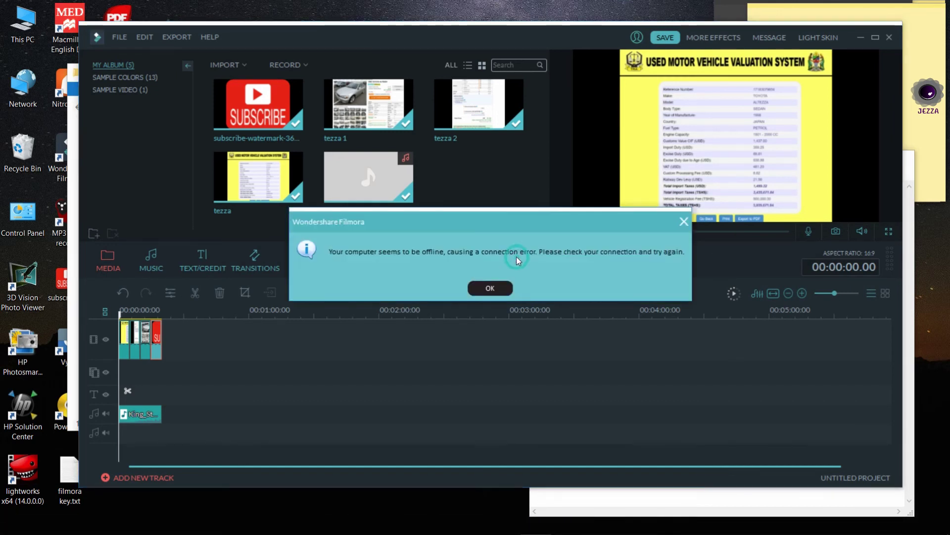
pyautogui.click(493, 289)
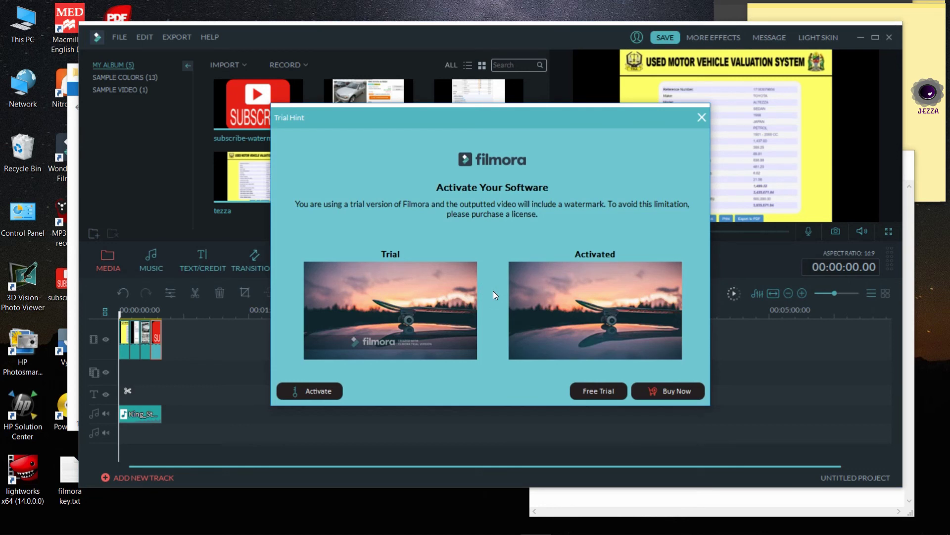
pyautogui.click(599, 391)
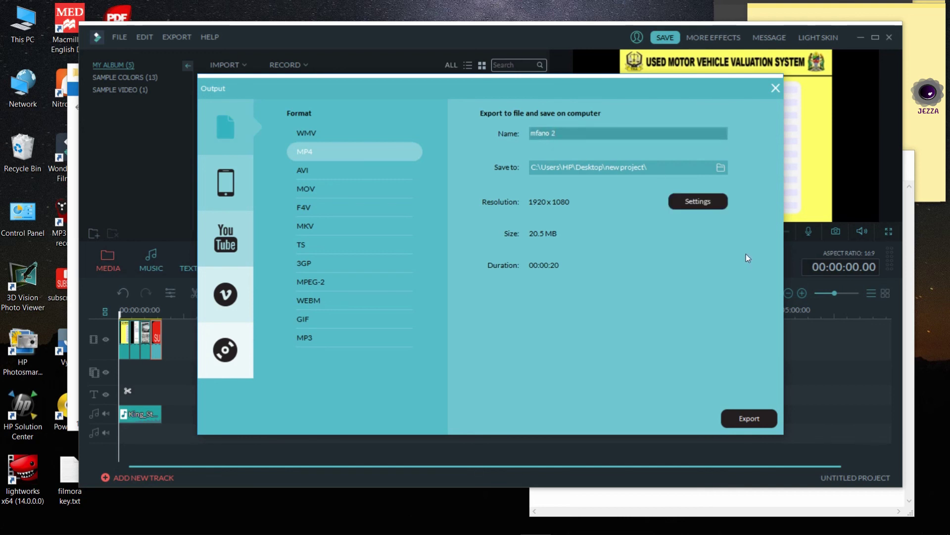
pyautogui.click(746, 420)
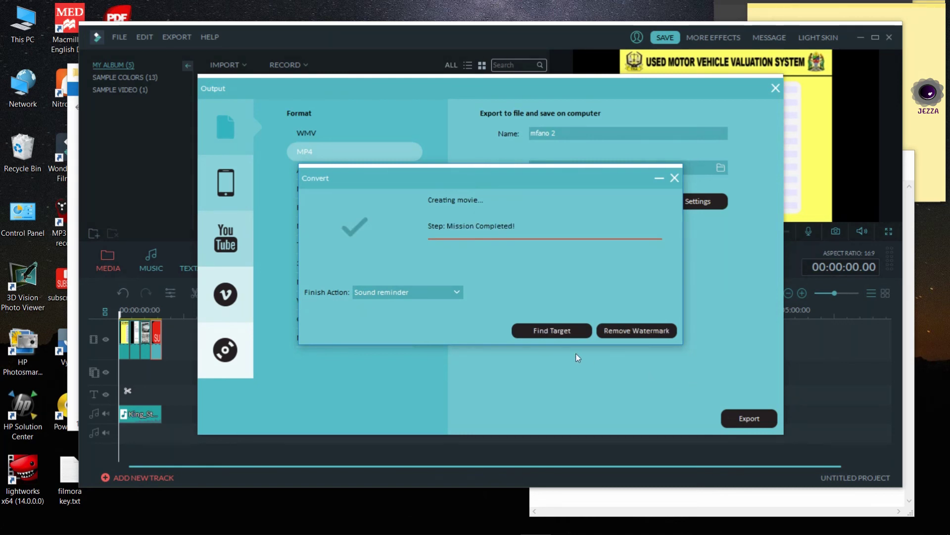
# - Show the exported movie in its folder, dismiss the export settings, minimize the editor and maximize the folder window
pyautogui.click(561, 330)
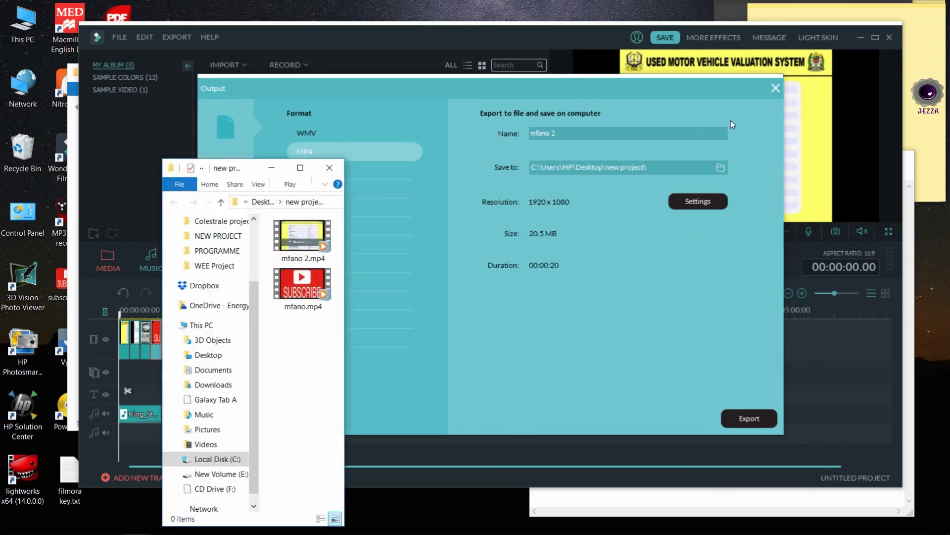
pyautogui.click(774, 88)
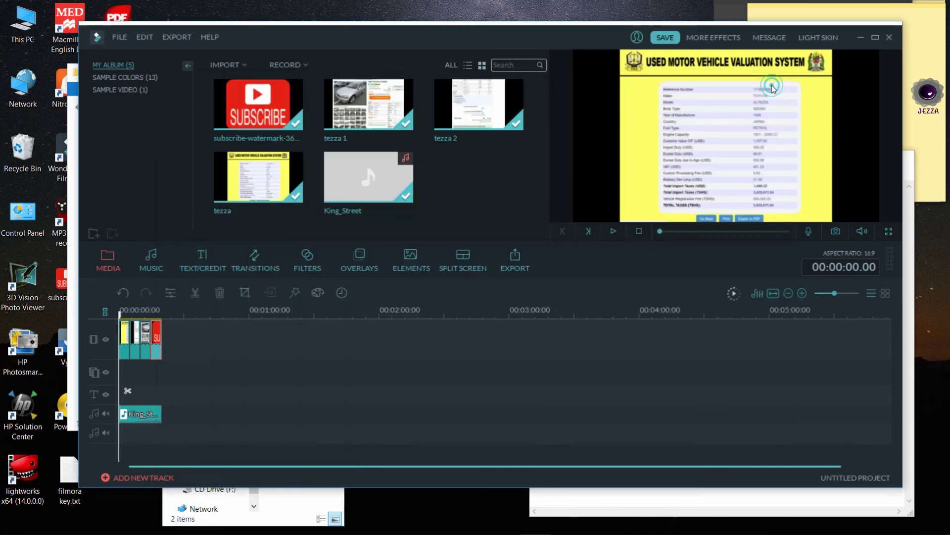
pyautogui.click(860, 39)
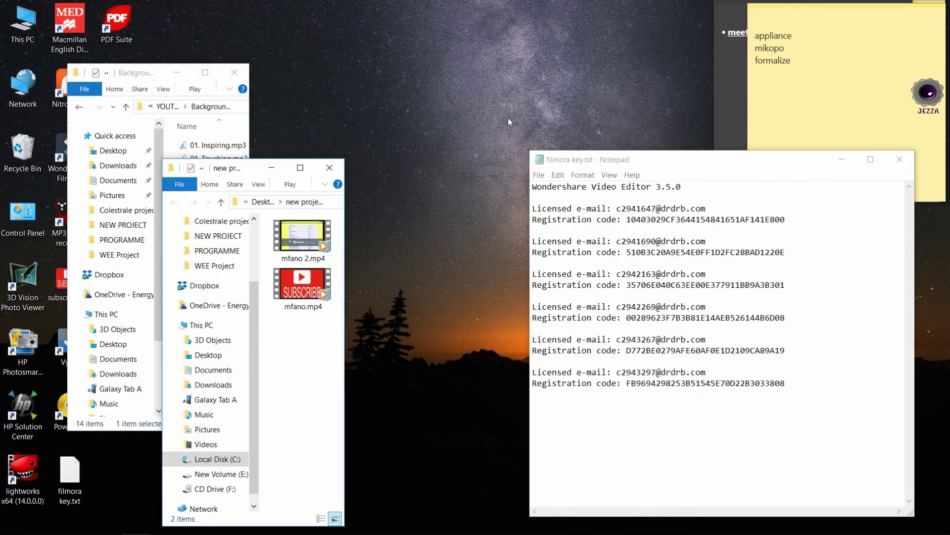
pyautogui.click(300, 167)
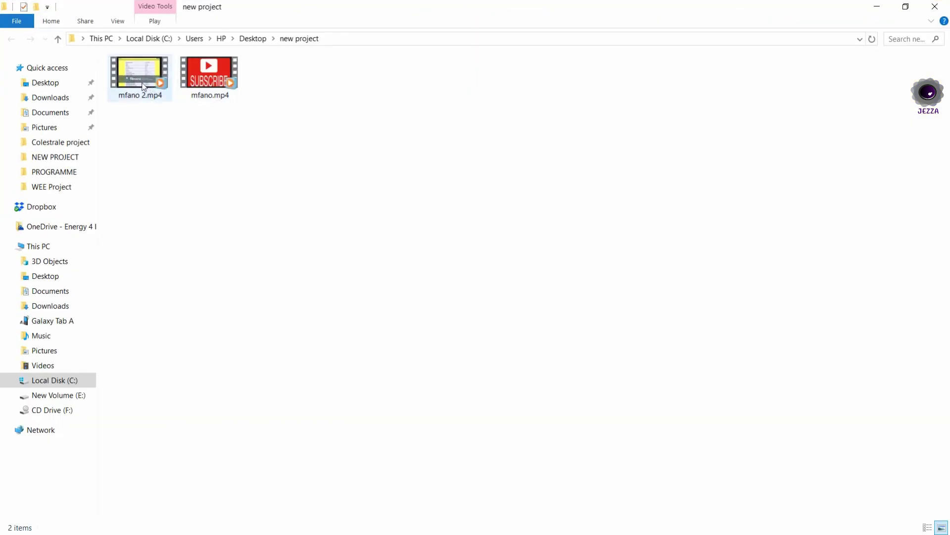
# - Play the exported mfano 2.mp4 video at full volume to review it
pyautogui.click(143, 84)
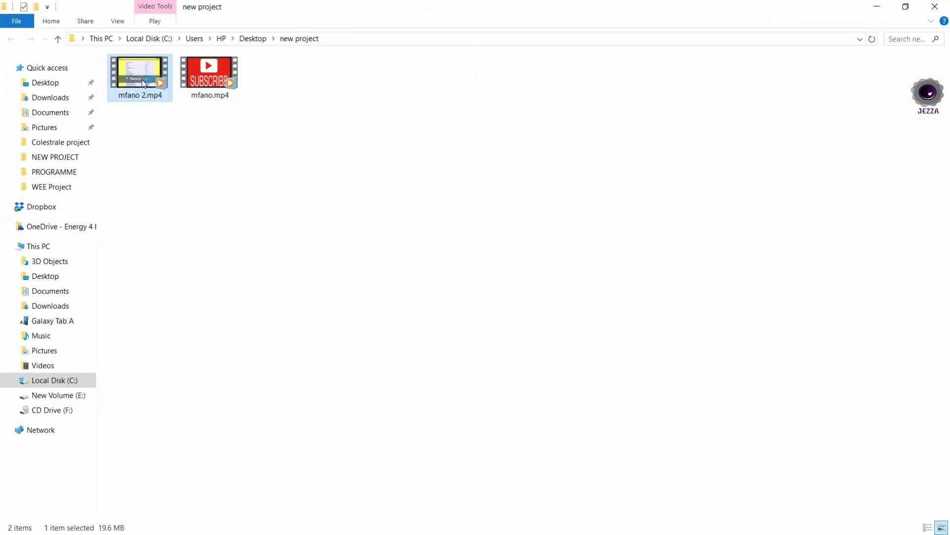
pyautogui.doubleClick(142, 83)
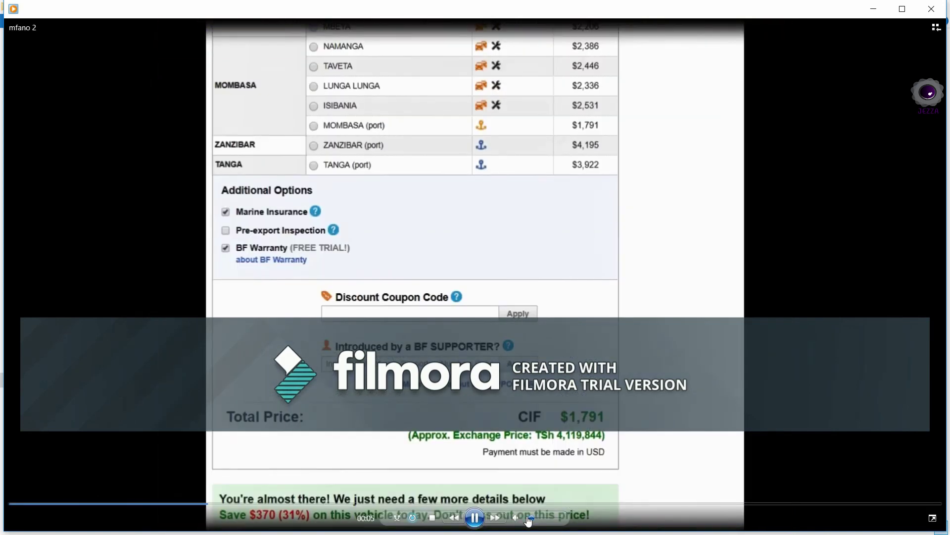
pyautogui.click(559, 518)
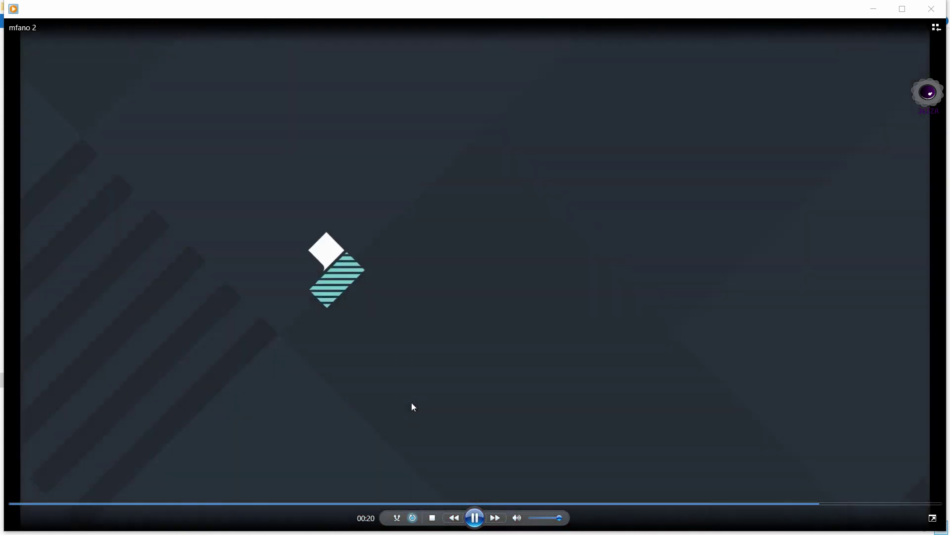
# - Close the video player and the new project folder window, and switch back to Filmora
pyautogui.click(931, 8)
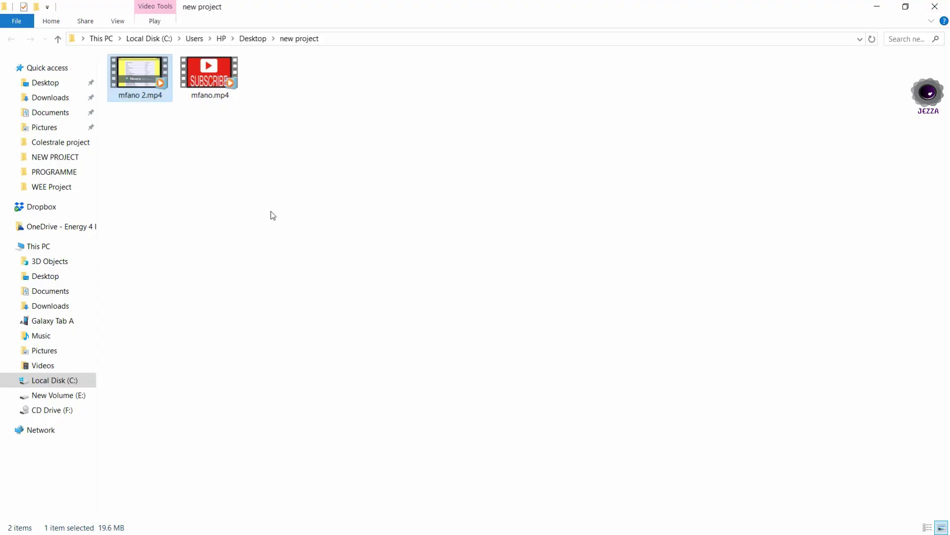
pyautogui.click(935, 7)
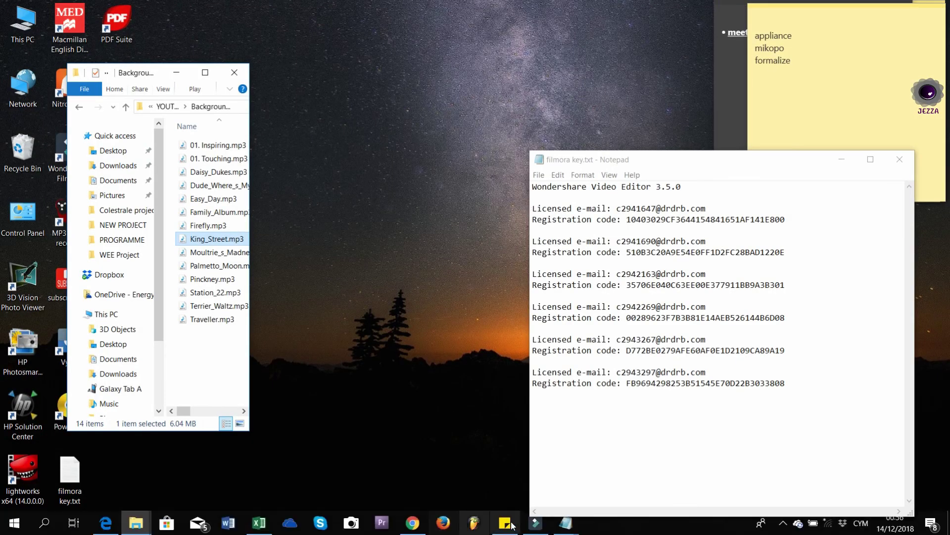
pyautogui.click(535, 523)
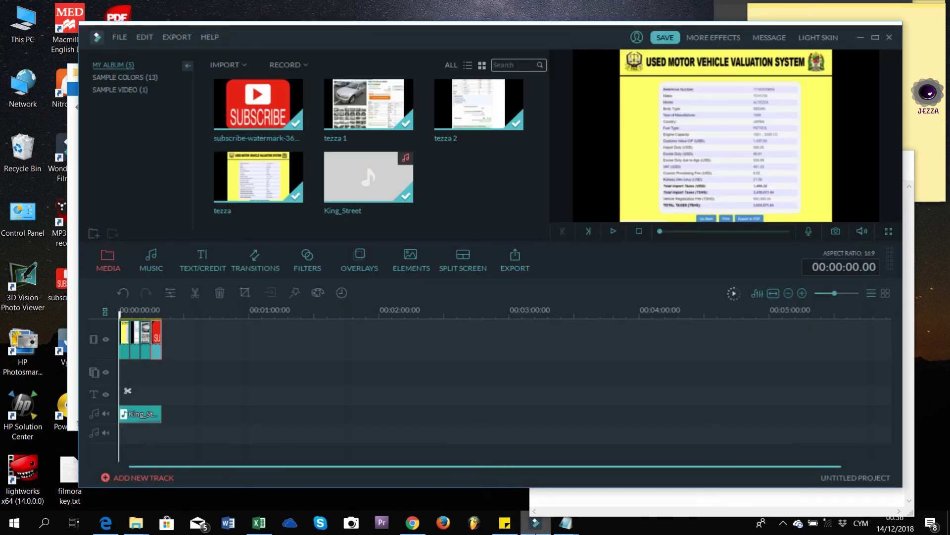